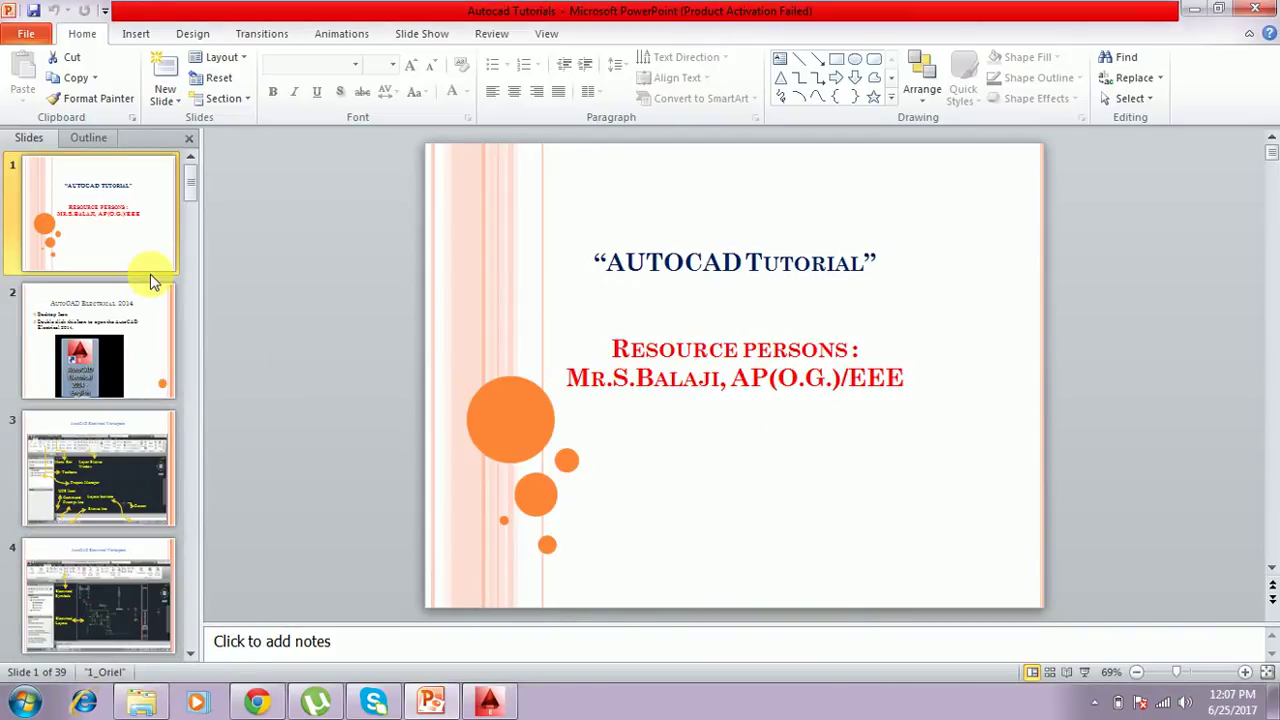
Scroll the Slides pane down until slides 14–17 are visible
scroll(149, 272, down, 13)
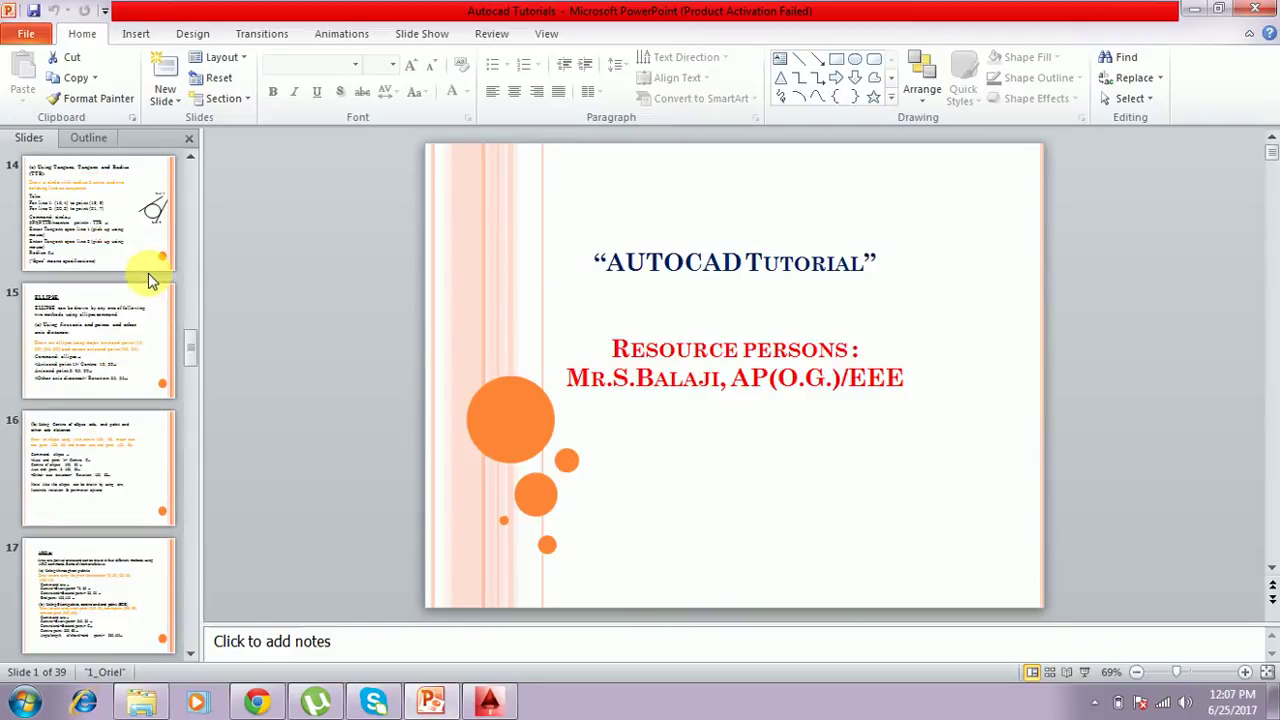
Display ELLIPSE slide 15, then bring the AutoCAD Drawing1 window to the front
click(107, 328)
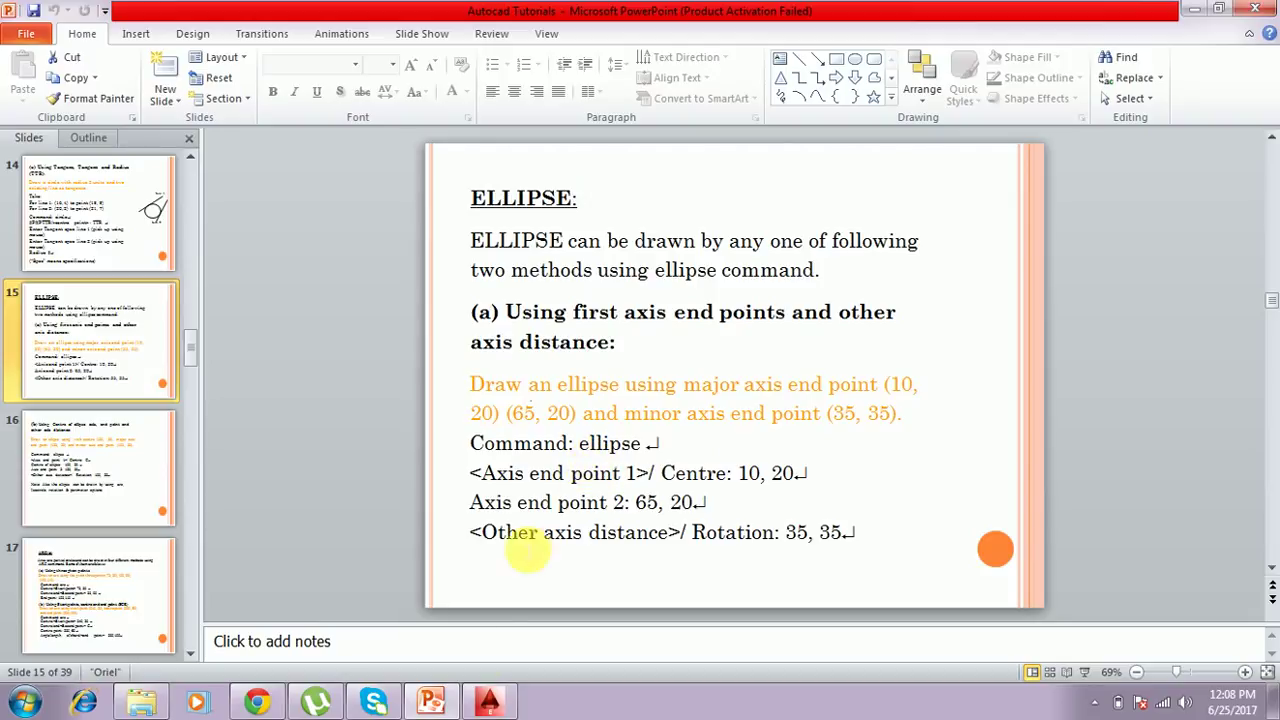
click(490, 706)
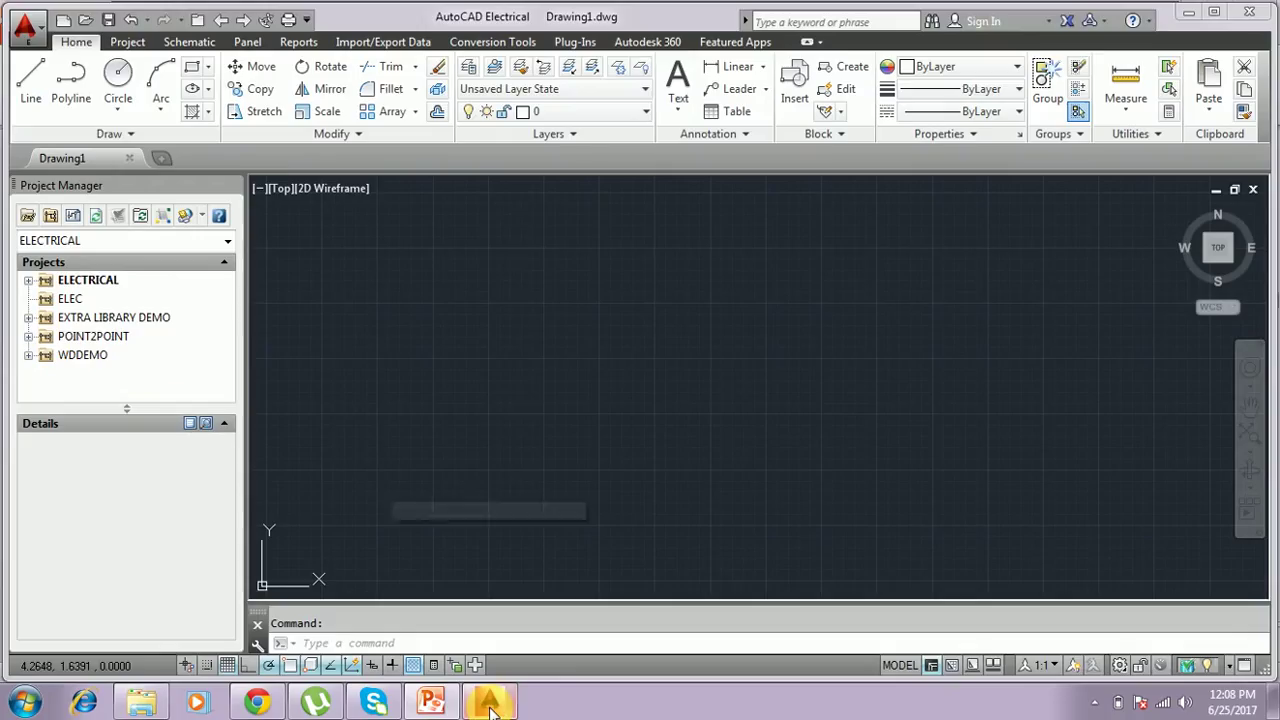
Turn off the grid and start the ELLIPSE command from the EL autocomplete list
click(228, 666)
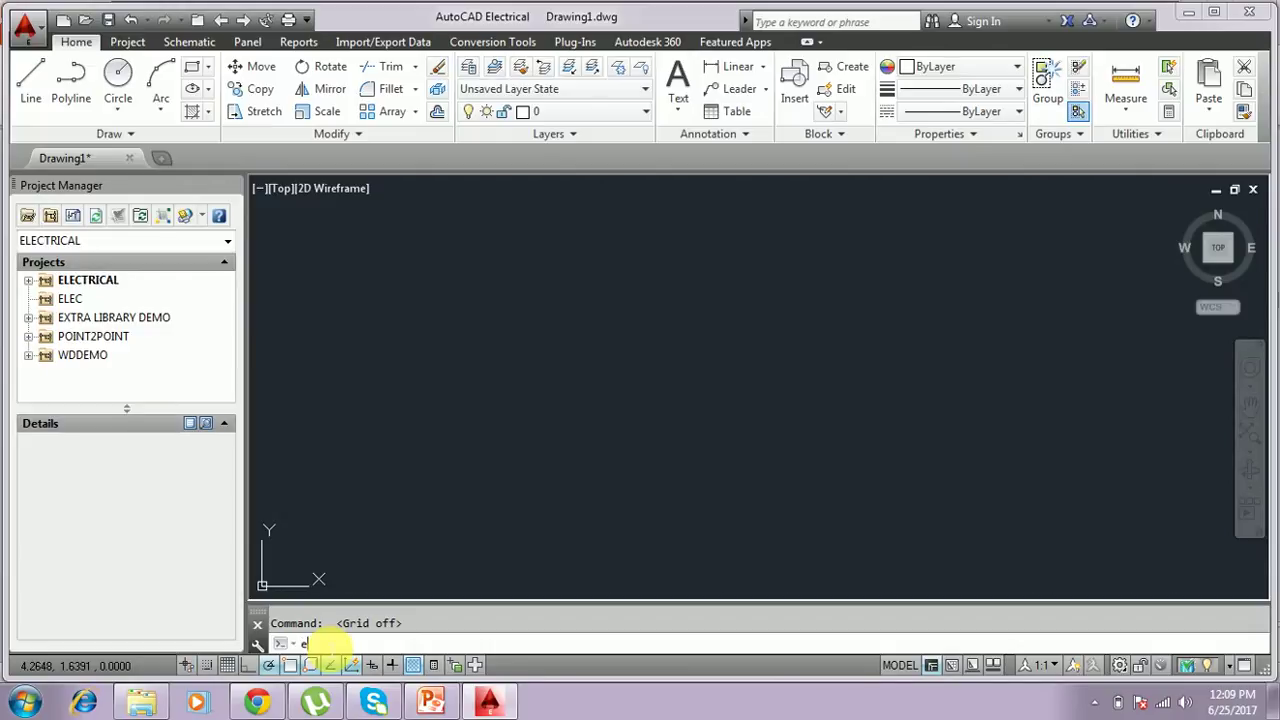
text(l)
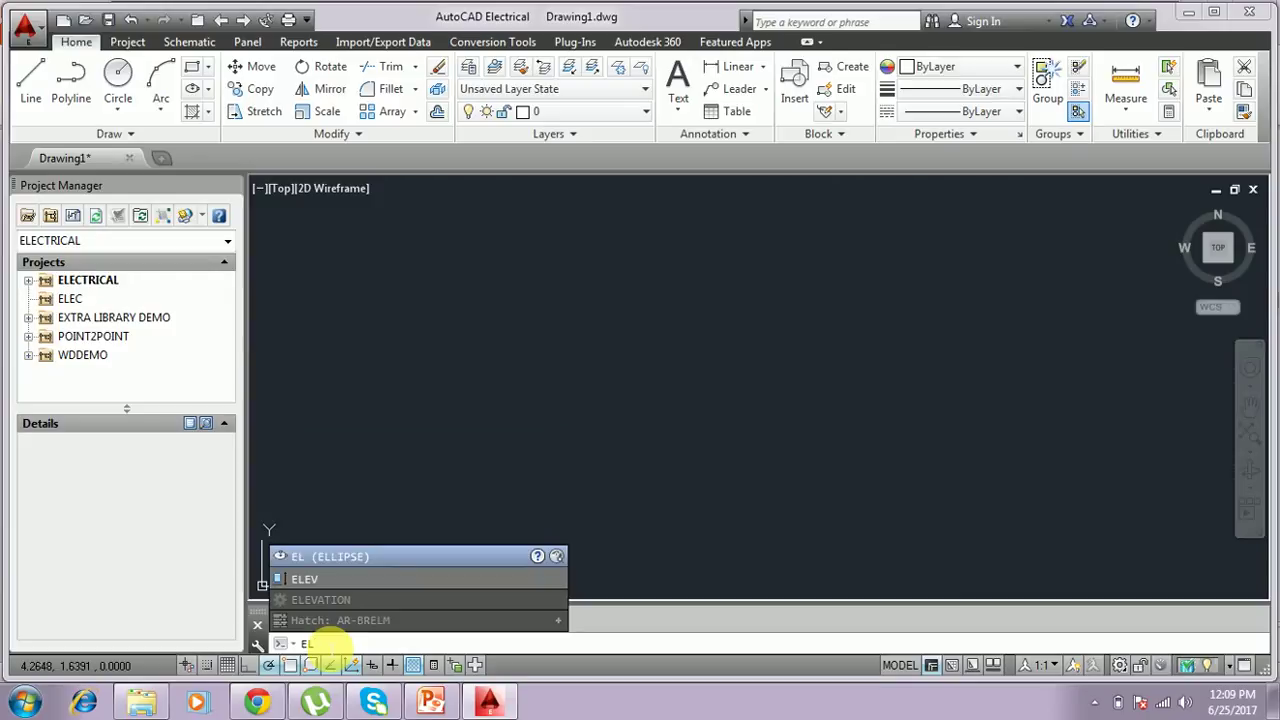
click(343, 558)
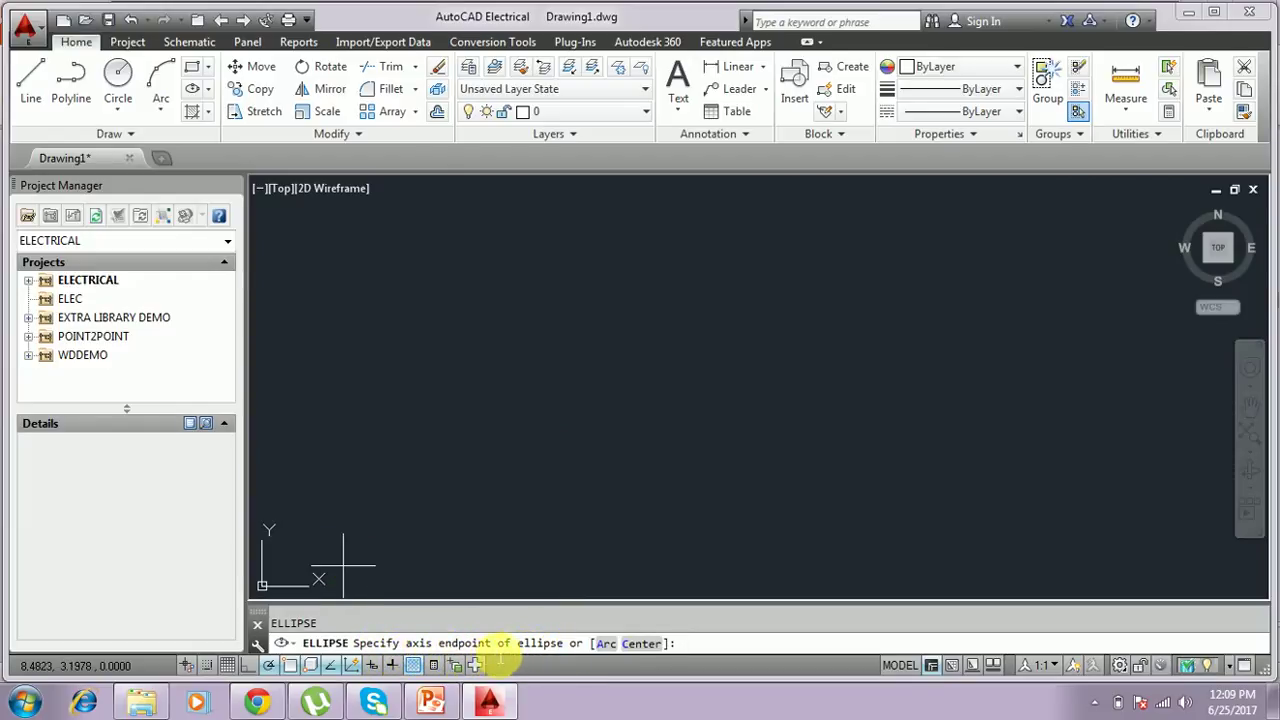
Enter 10,20 from slide 15 as the ellipse's first axis endpoint
click(428, 703)
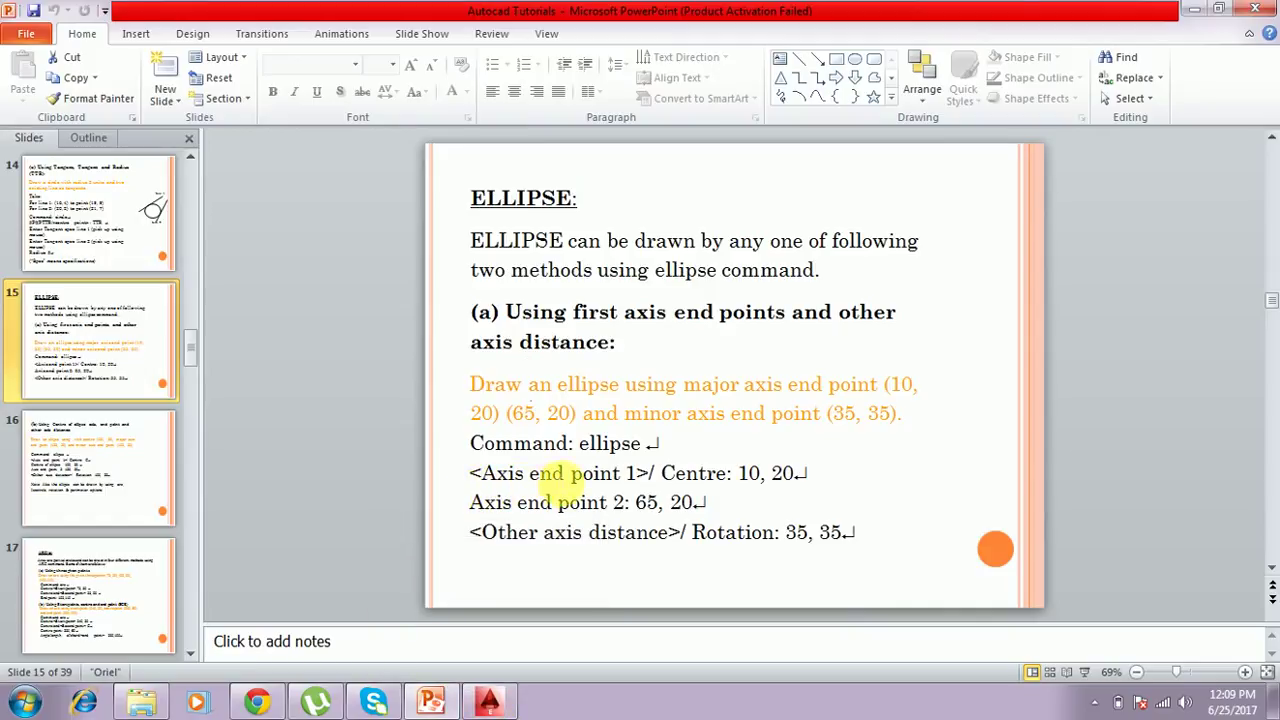
click(490, 702)
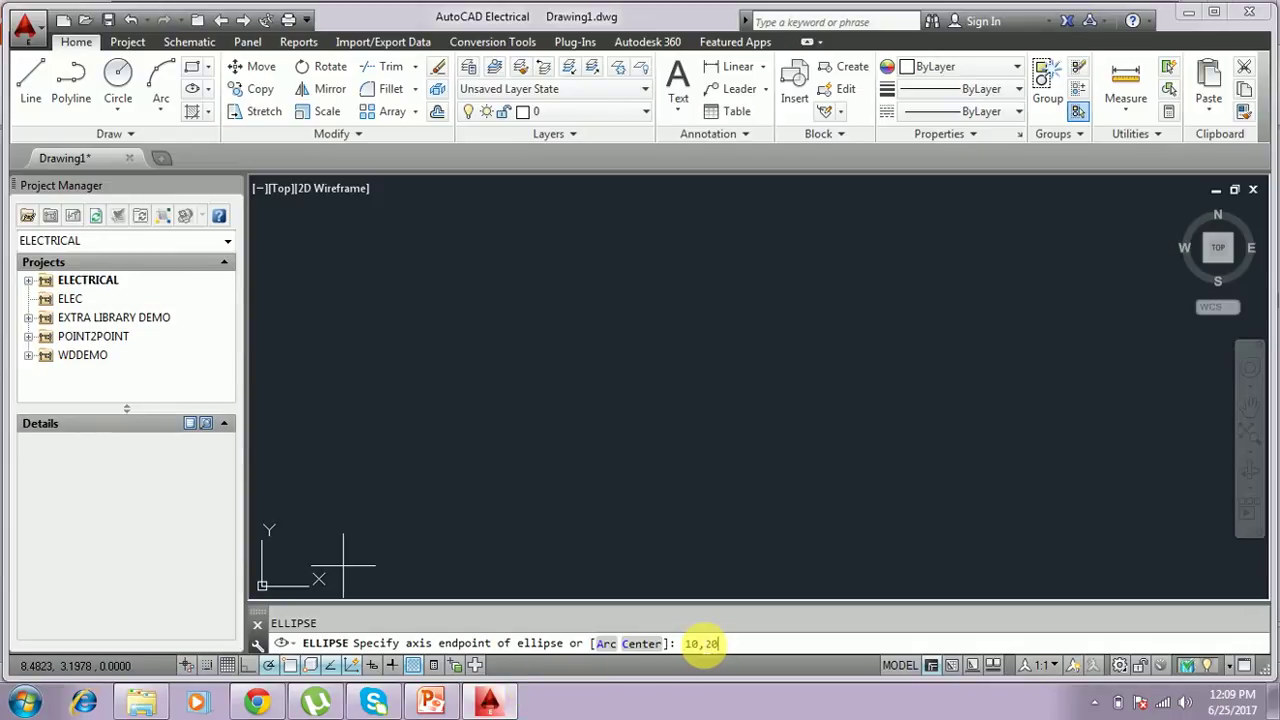
key(Return)
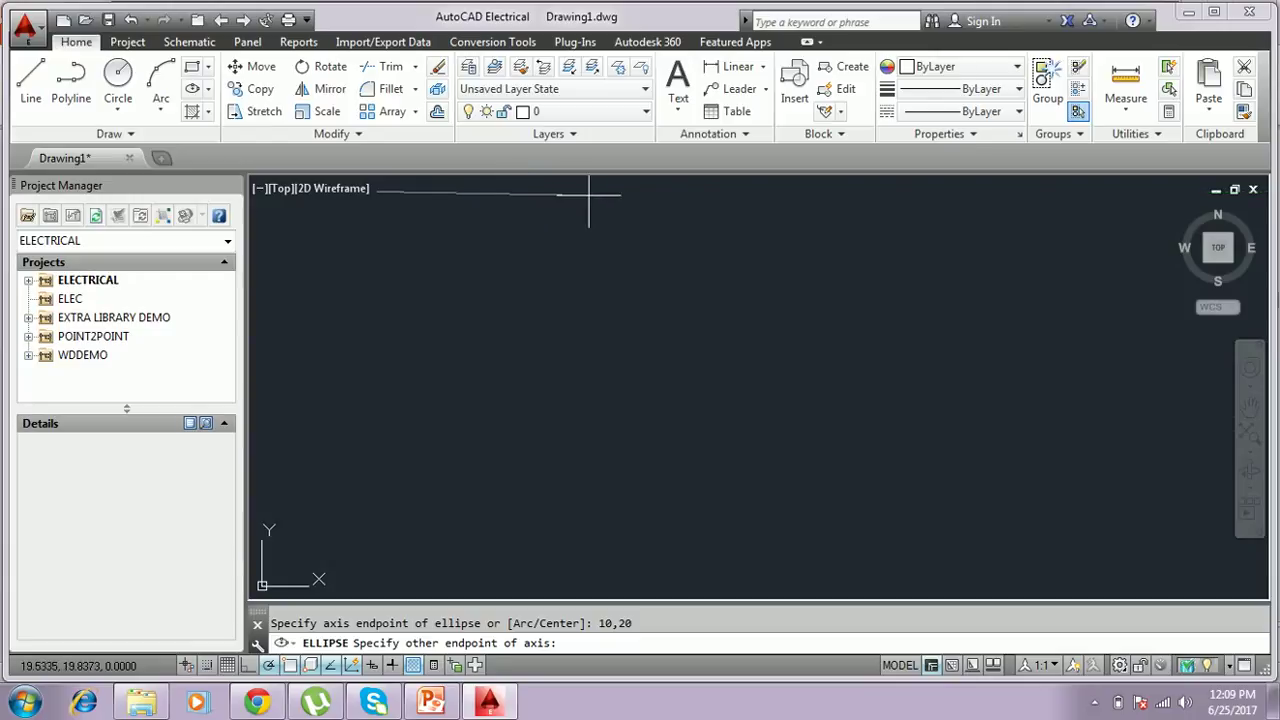
click(431, 703)
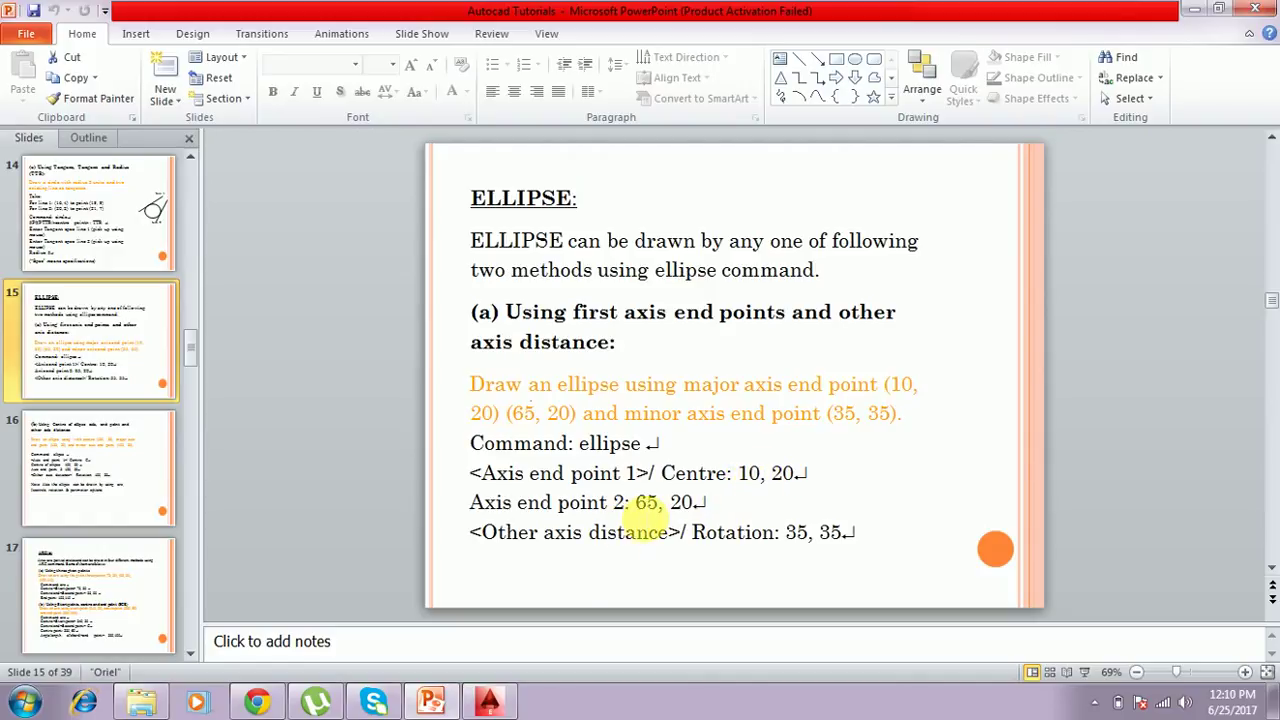
Back in AutoCAD, type 65,20 as the other axis endpoint
click(425, 705)
click(487, 705)
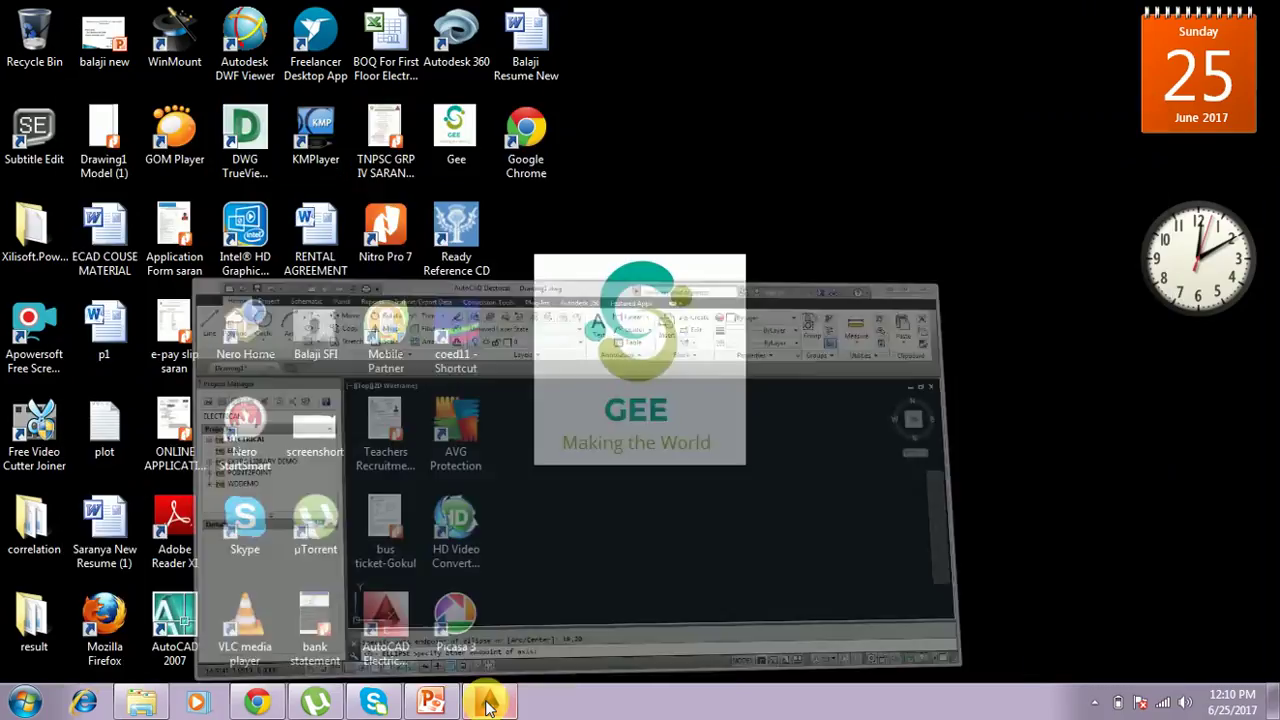
click(487, 705)
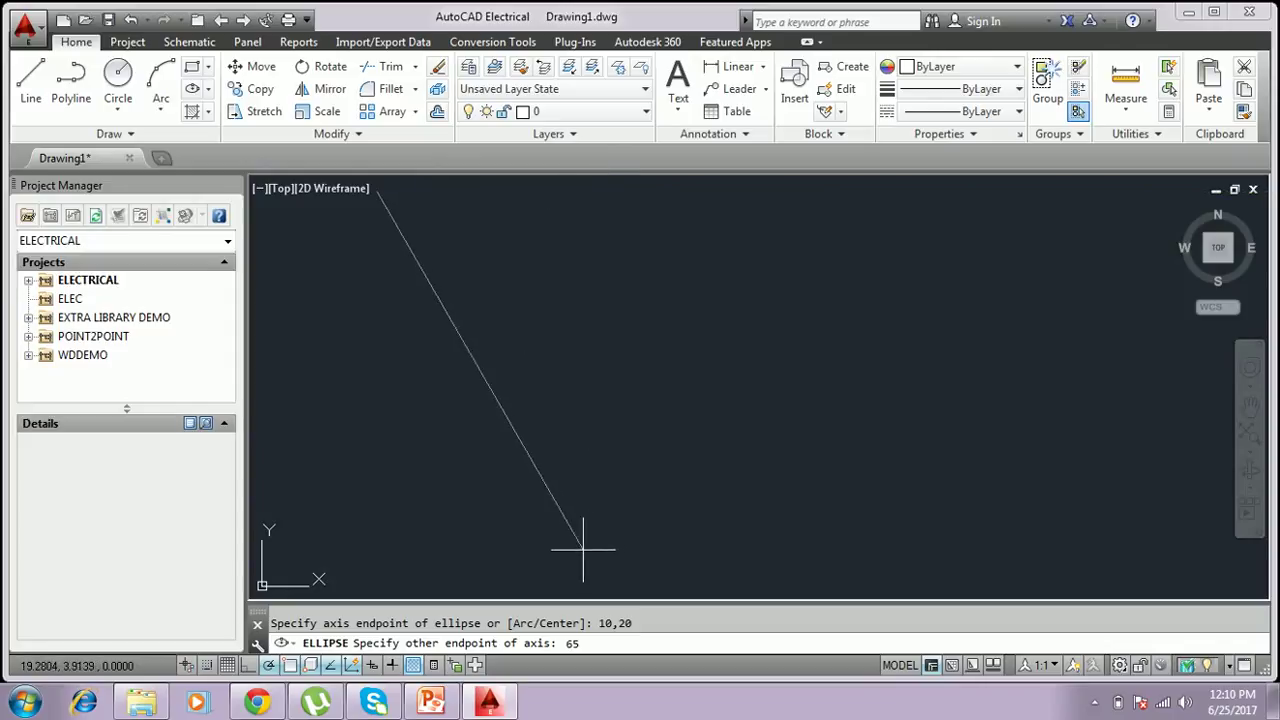
text(,2)
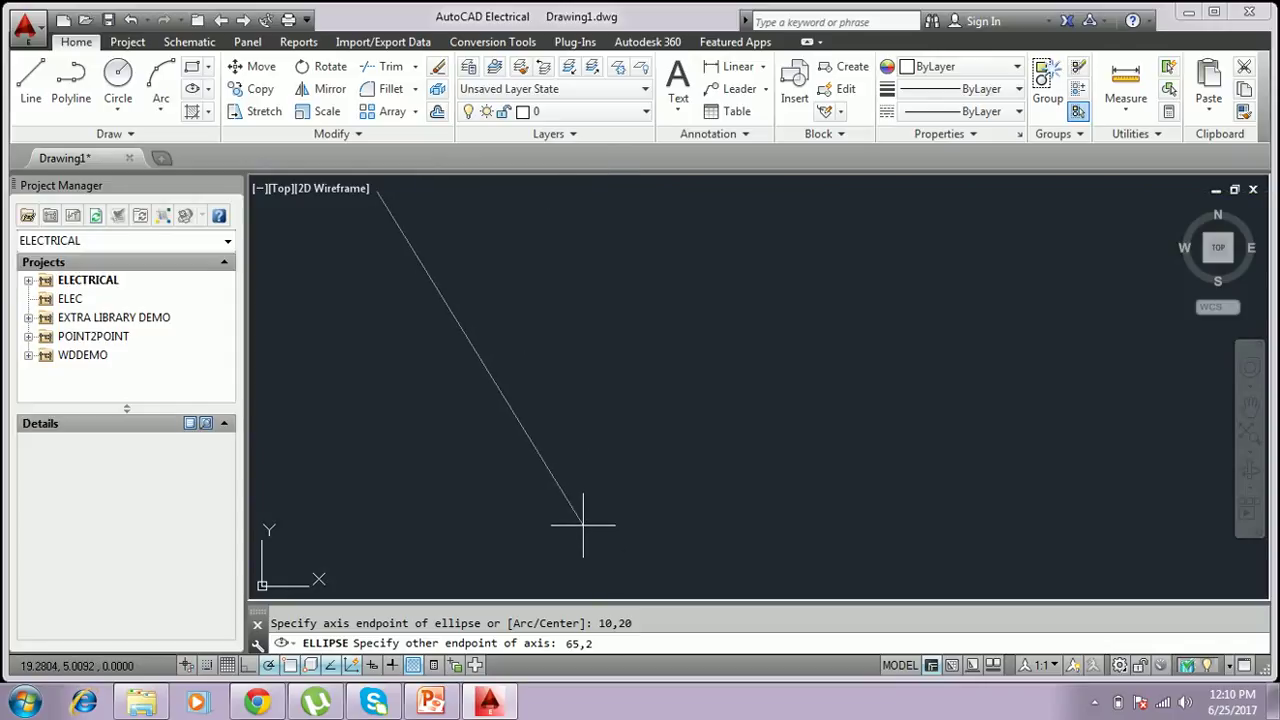
text(0)
Confirm 65,20 and enter 35,35 as the other axis distance to finish the ellipse
key(Return)
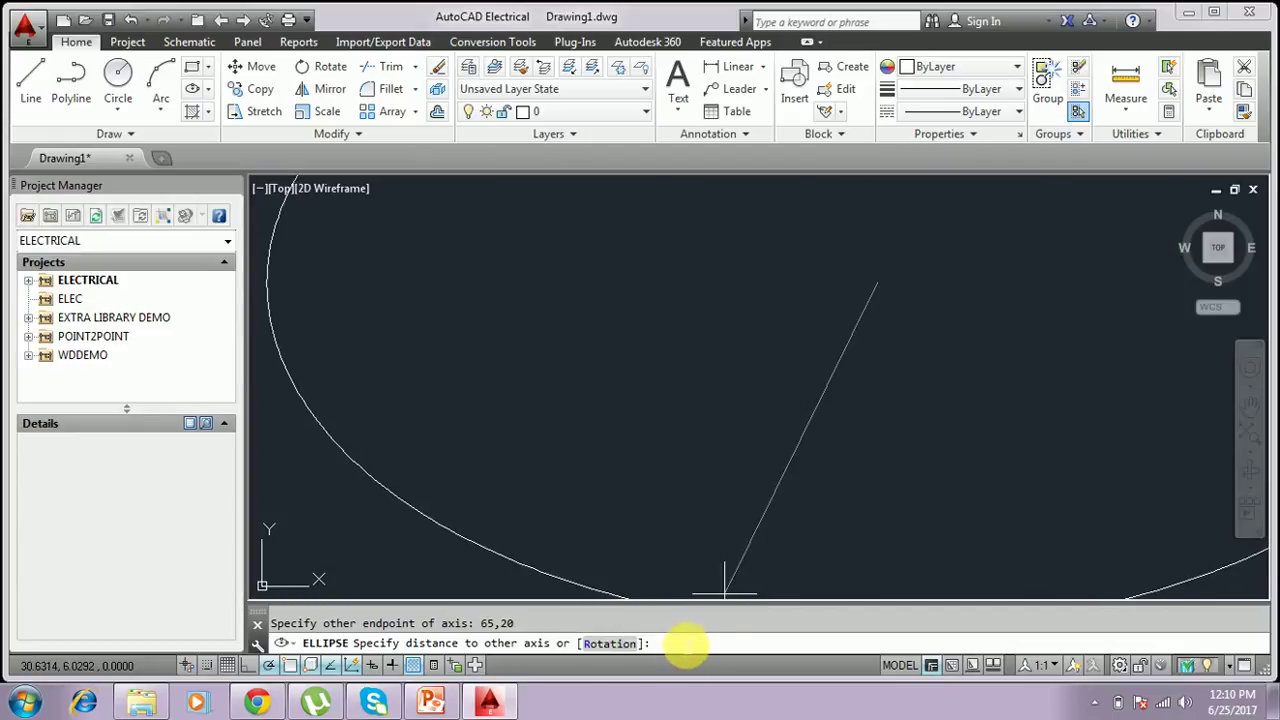
click(447, 705)
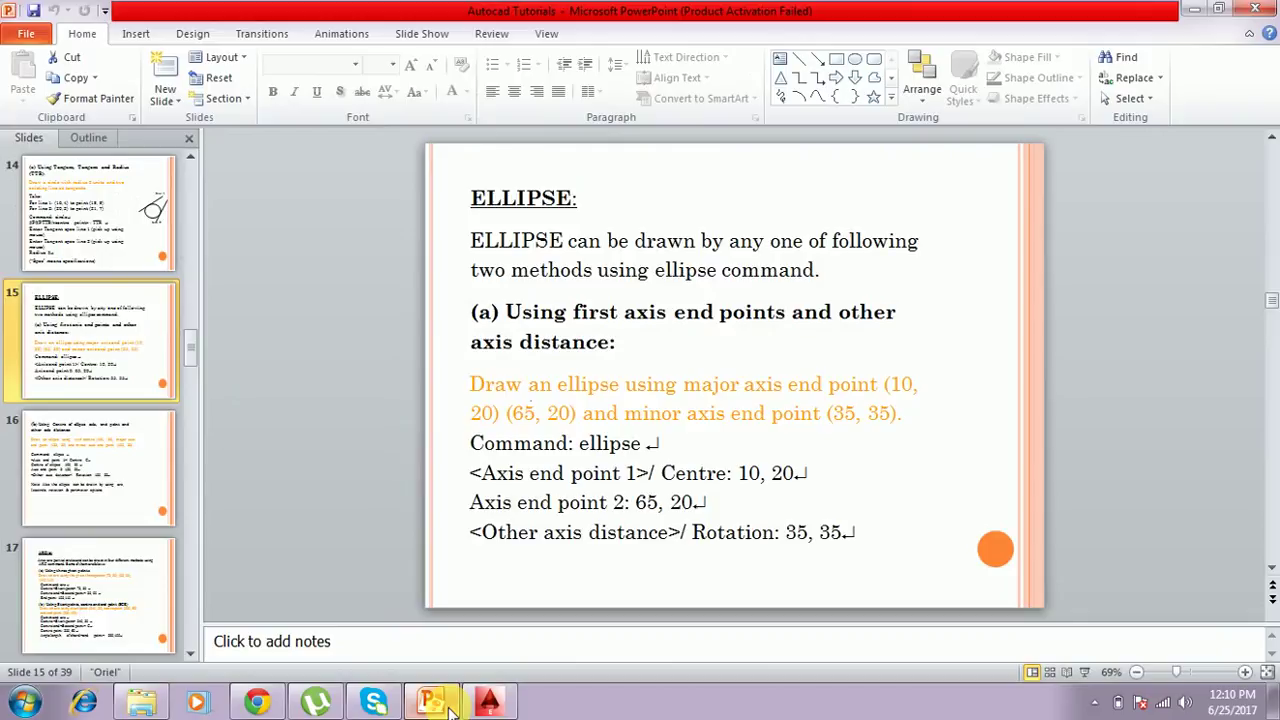
click(497, 702)
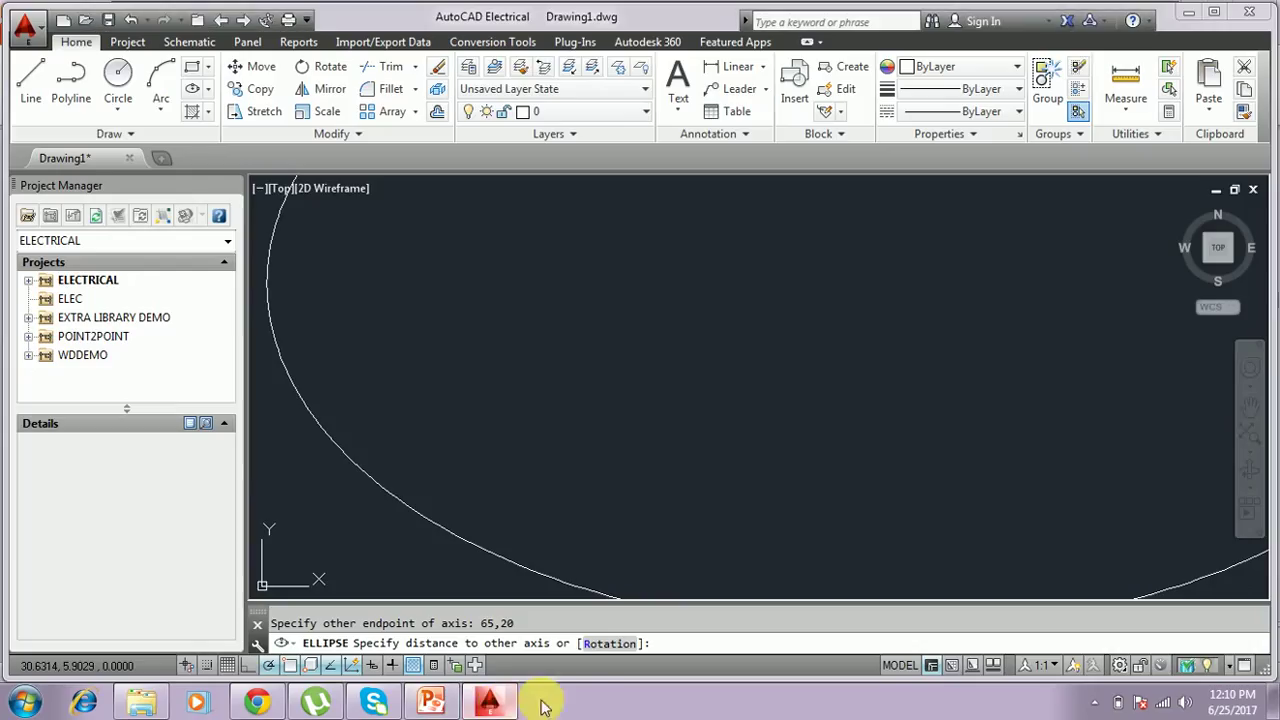
text(35)
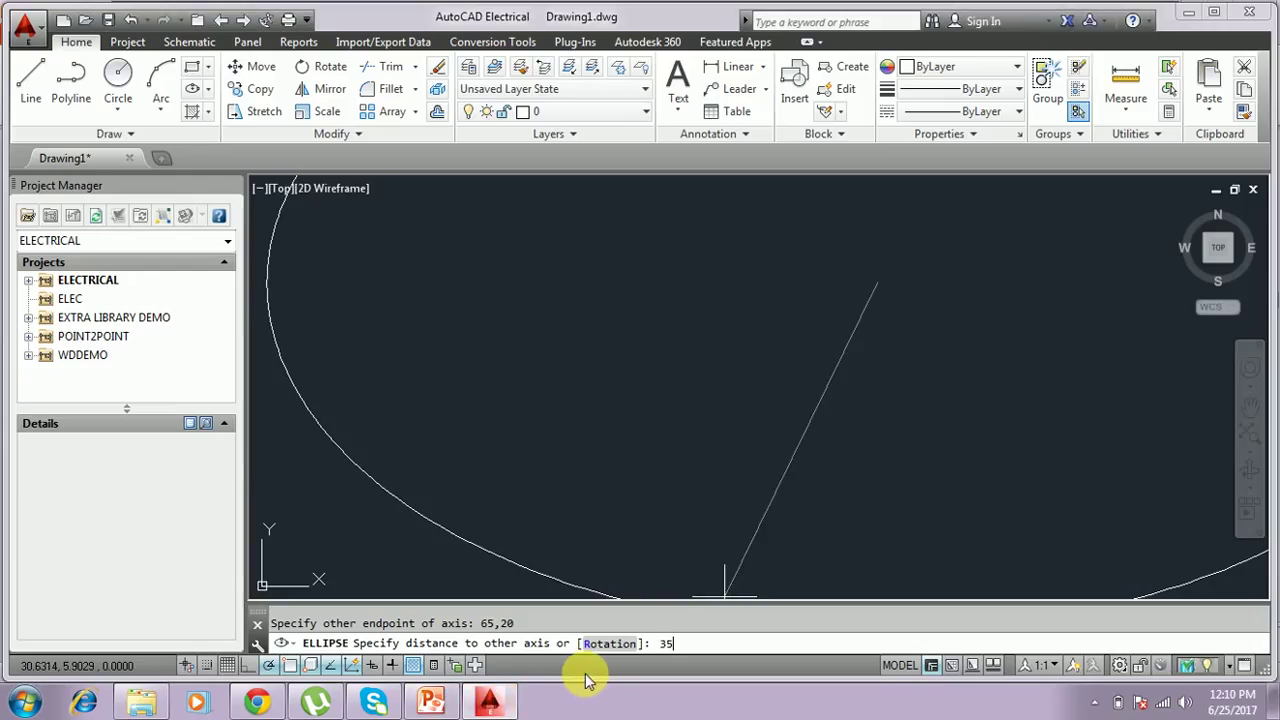
key(Return)
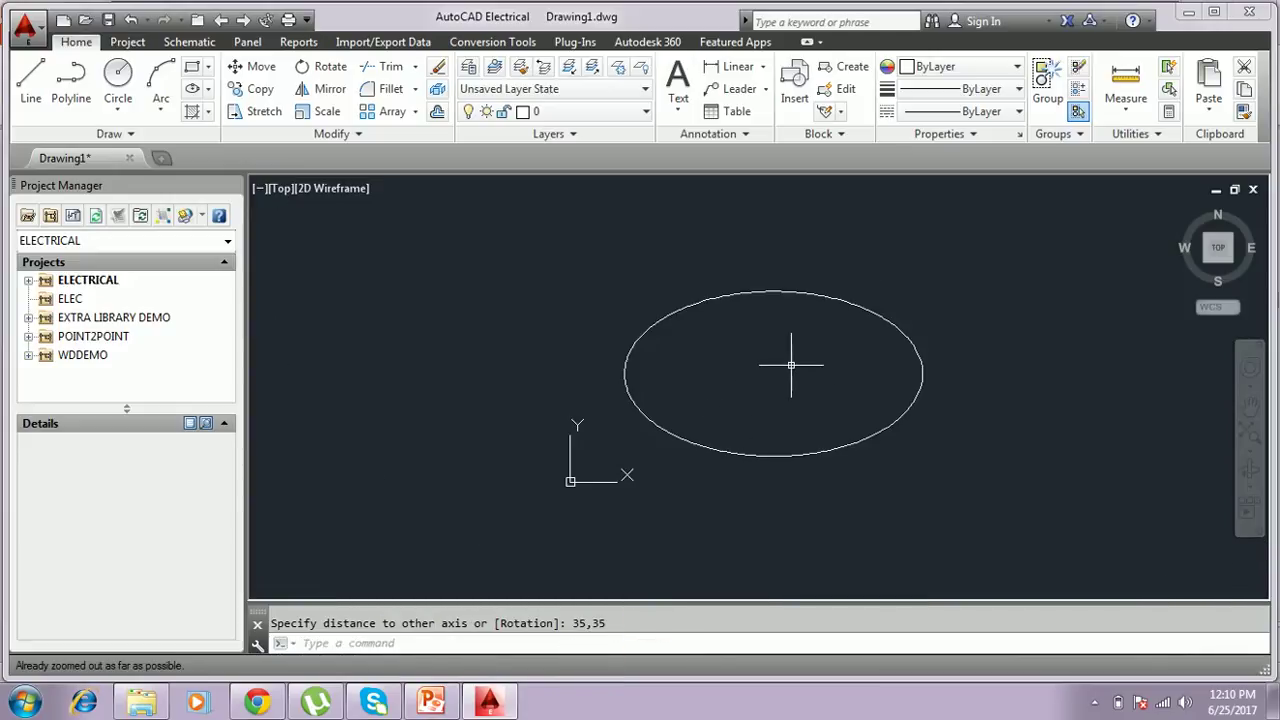
Zoom the drawing, then show PowerPoint slide 16 on the centre method
scroll(791, 364, up, 3)
scroll(790, 366, down, 2)
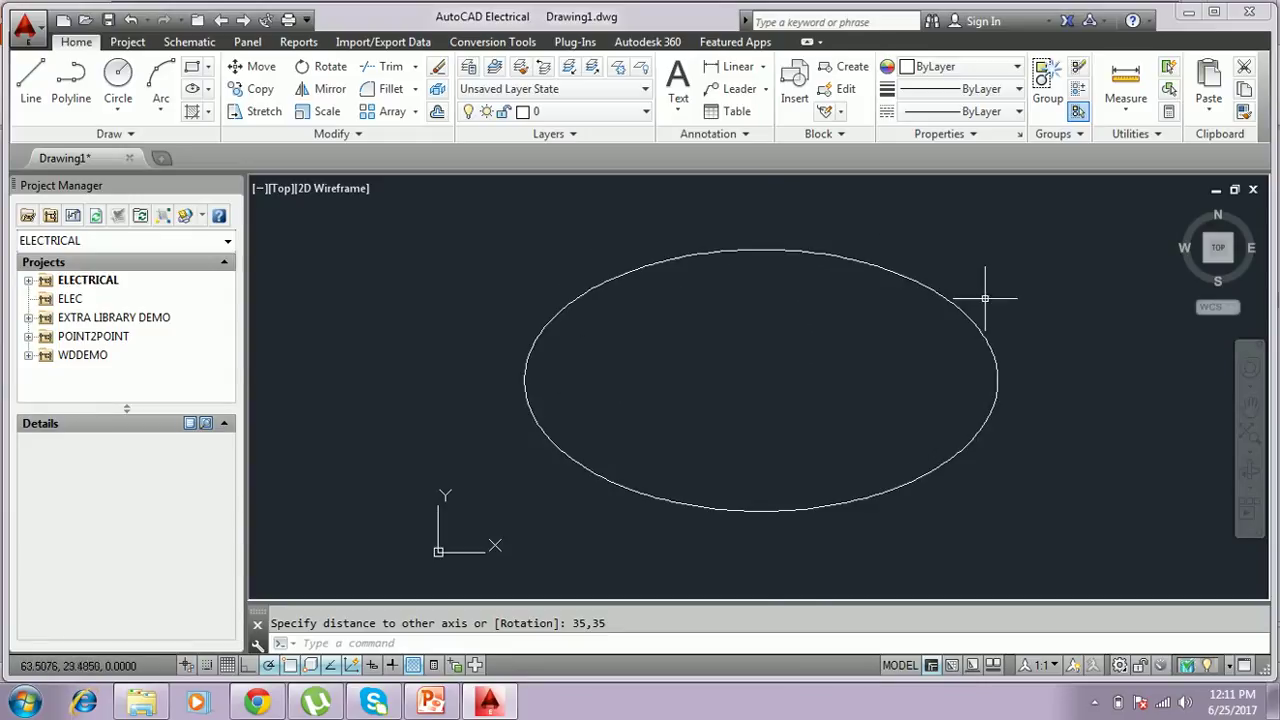
click(431, 702)
scroll(578, 412, down, 1)
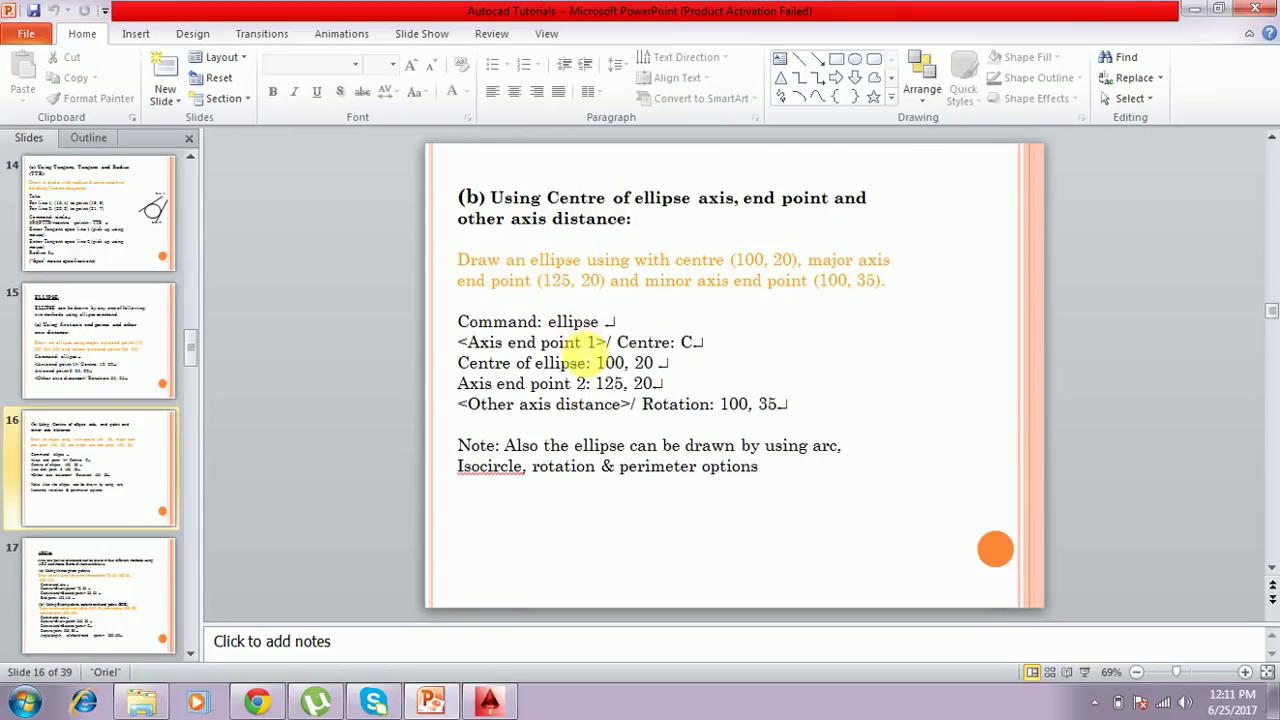
Compare ellipse slides 15 and 16, then minimize PowerPoint to reveal the drawing
scroll(590, 344, up, 1)
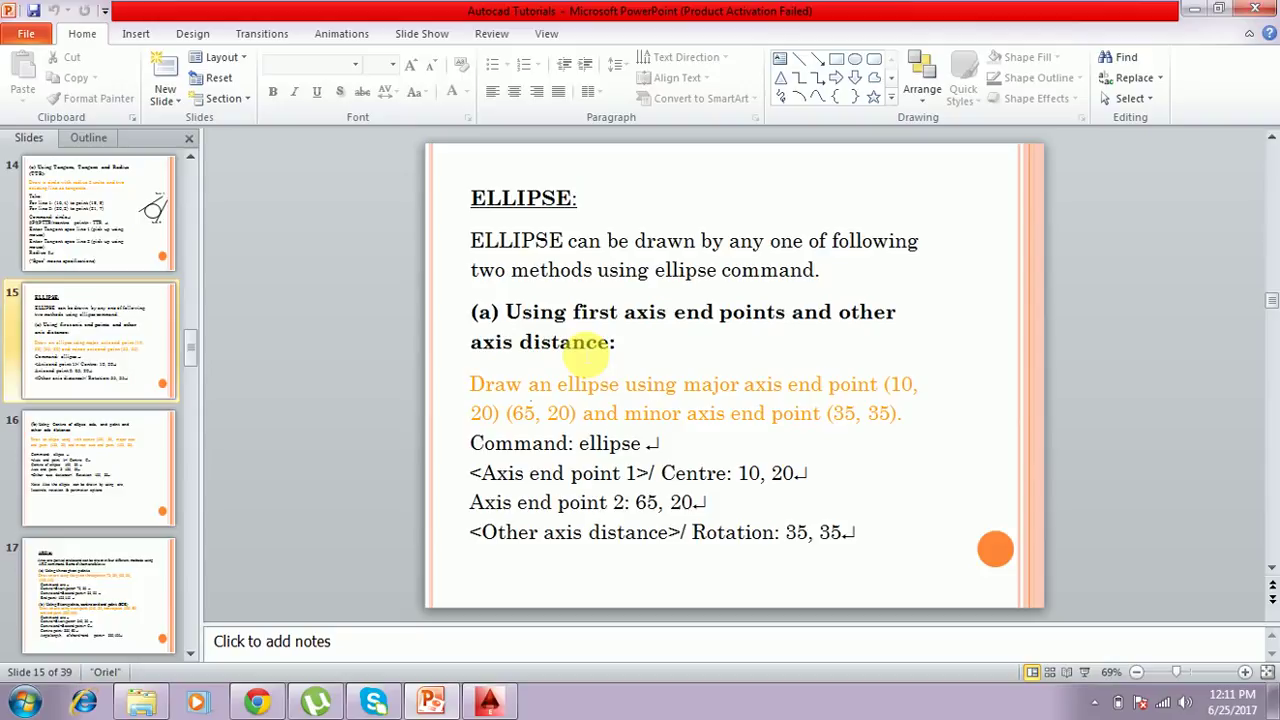
scroll(590, 344, down, 2)
scroll(590, 344, up, 1)
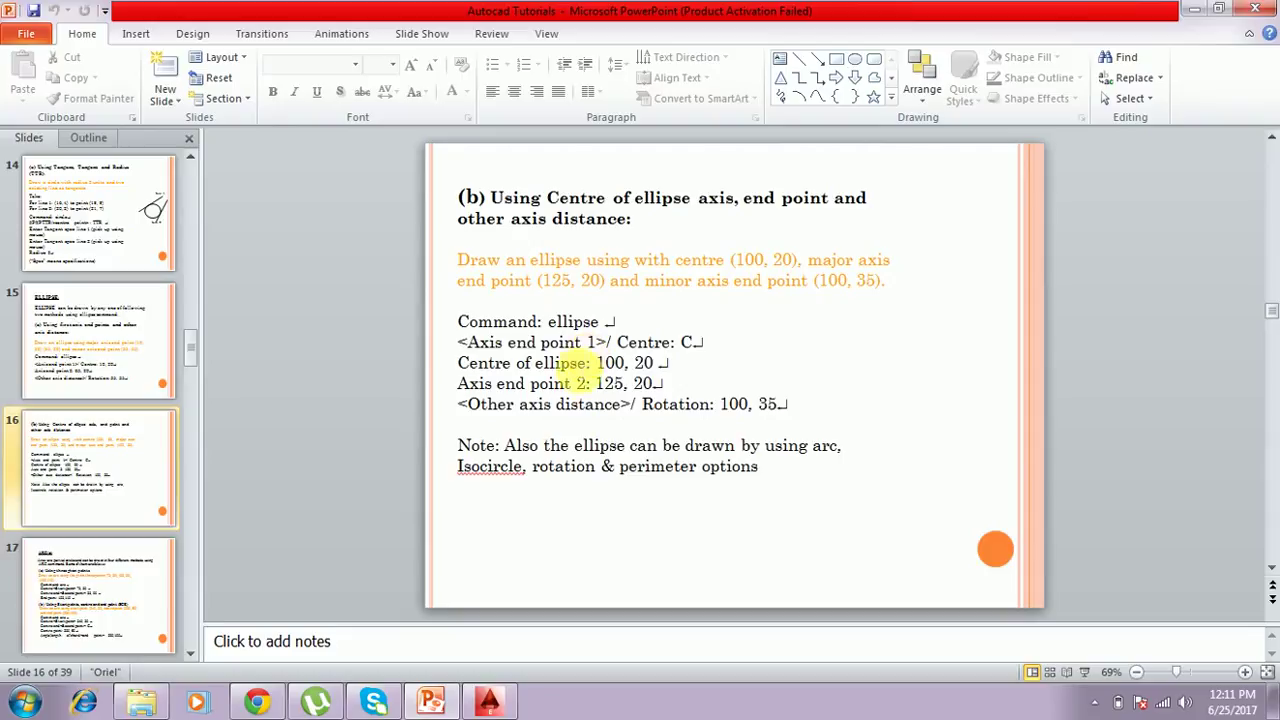
click(441, 705)
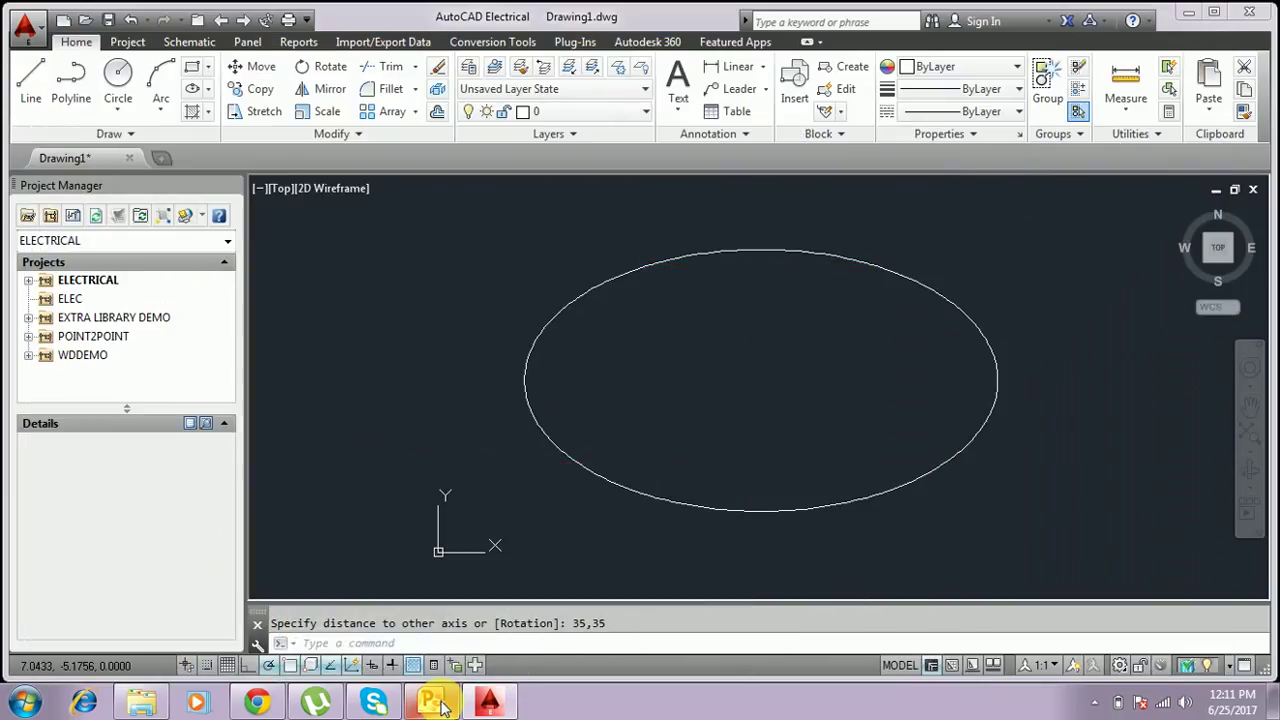
Start a new ellipse with EL and choose the Center option
text(el)
key(Return)
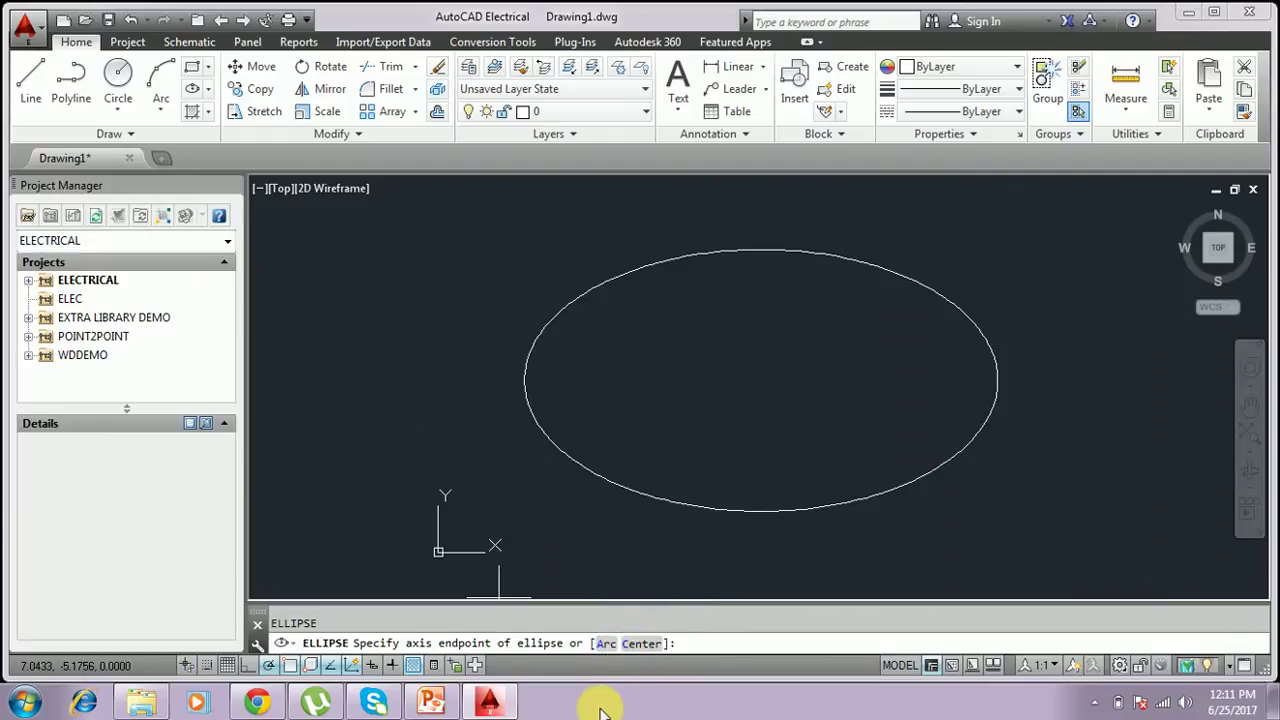
click(430, 705)
click(490, 704)
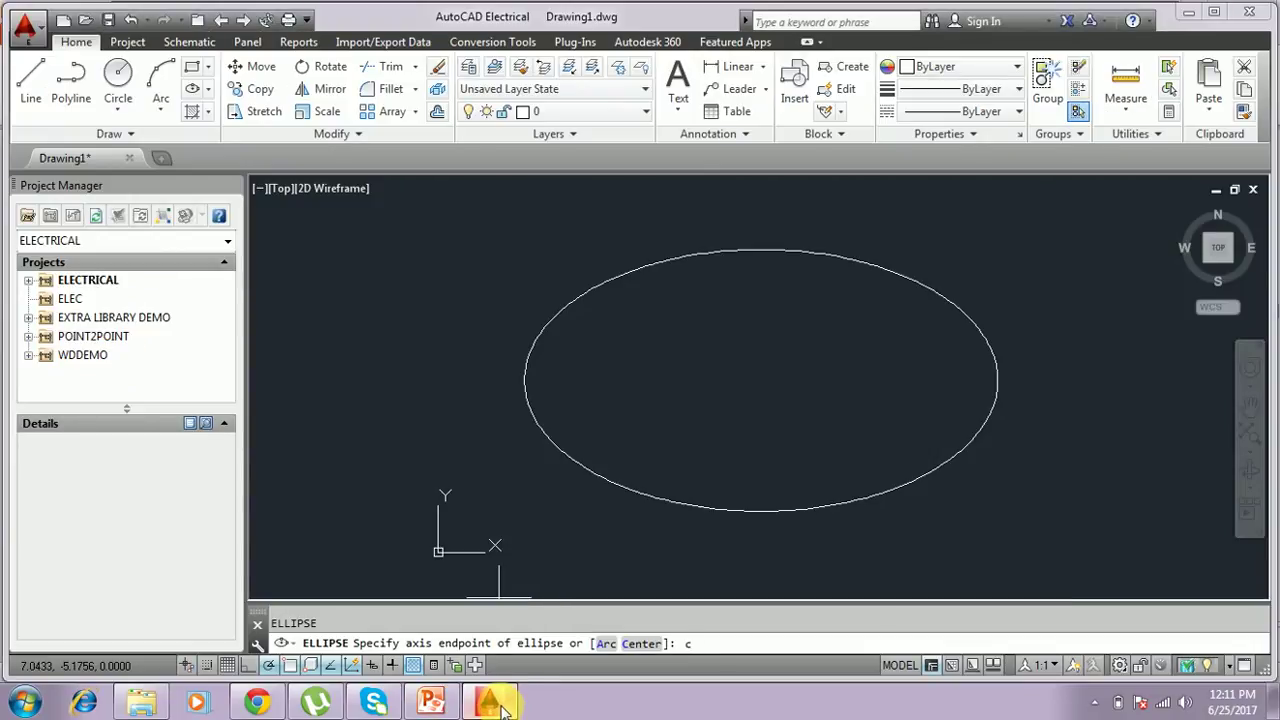
key(Return)
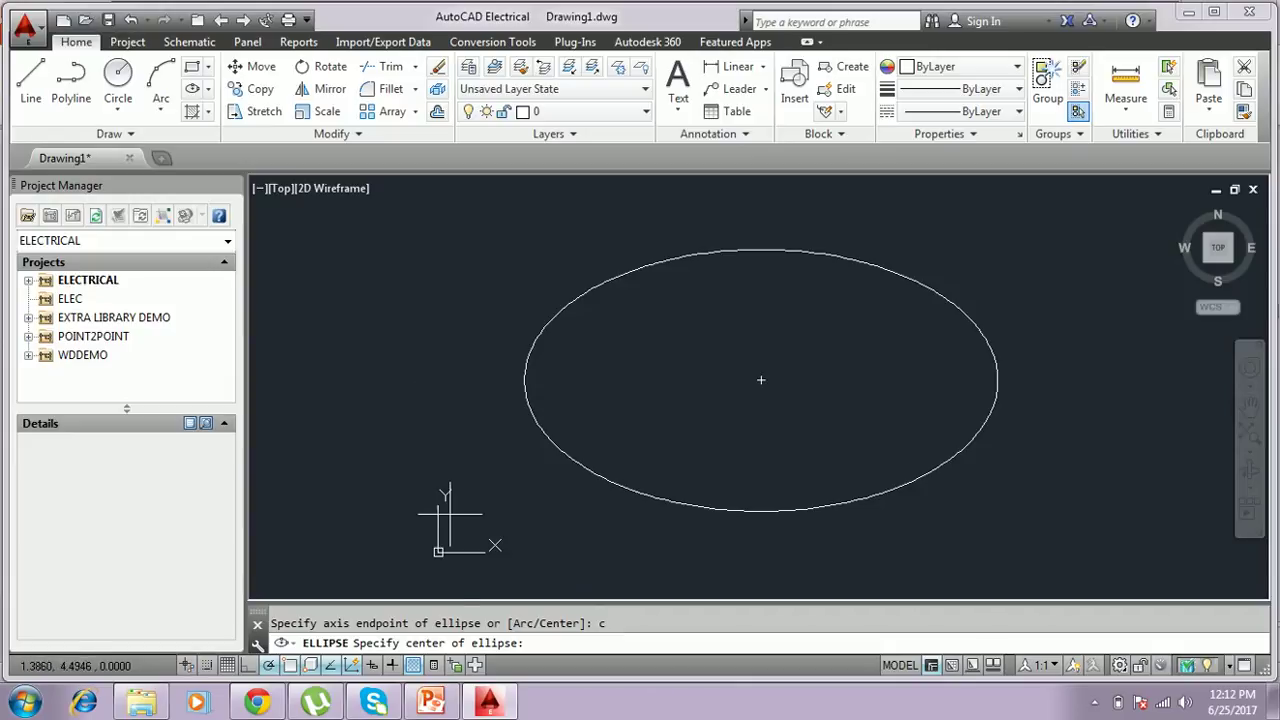
Set the ellipse centre at 100,20 as given on the slide
click(431, 702)
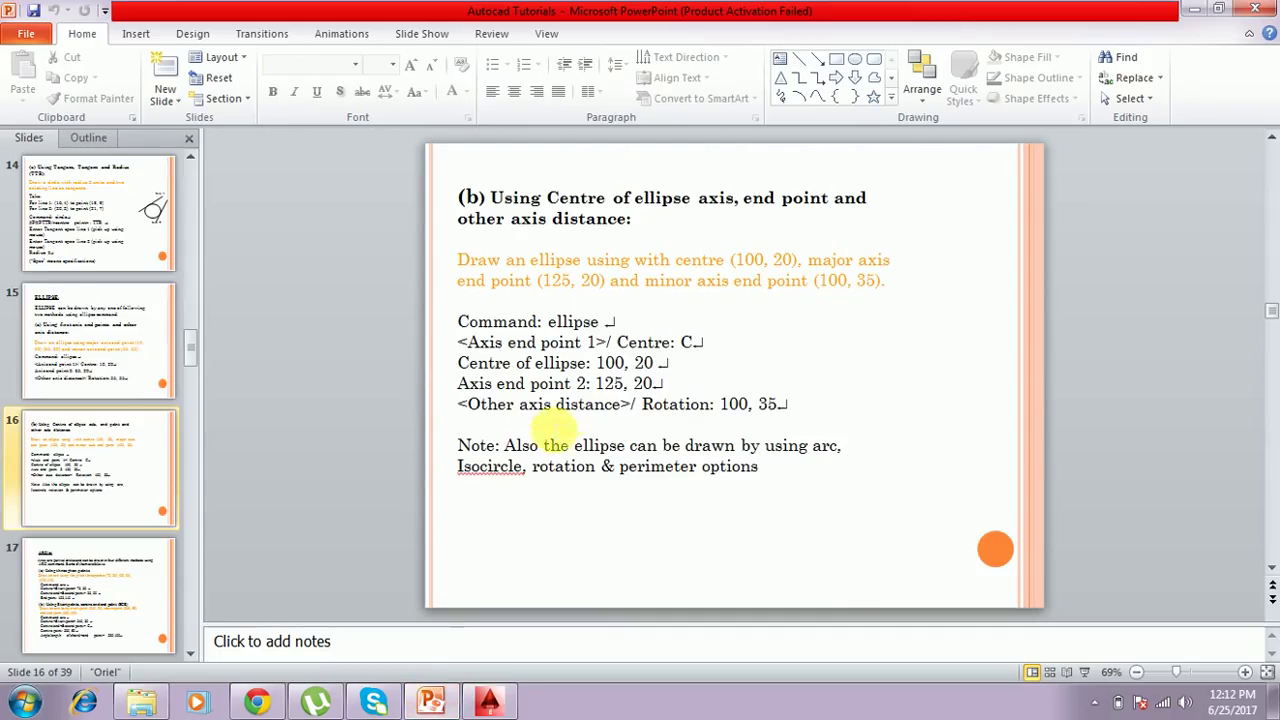
click(491, 703)
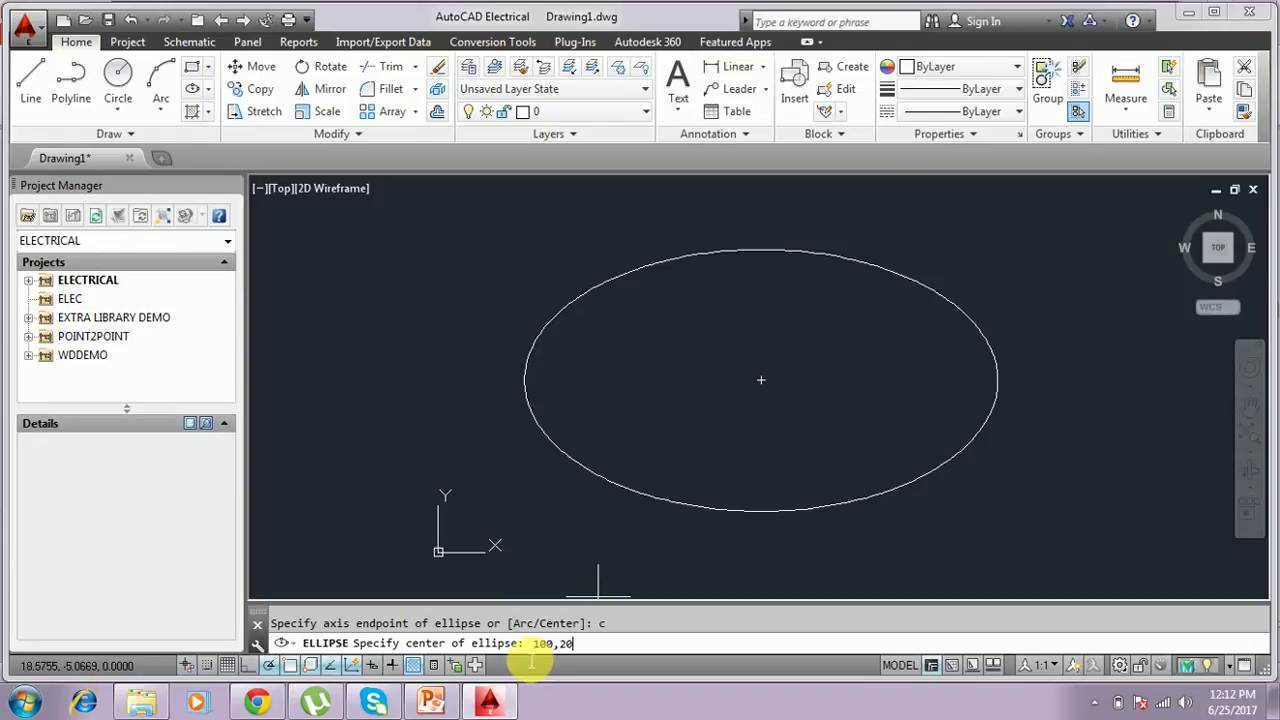
key(Return)
Zoom out and enter 125,20 from the slide as the axis endpoint
scroll(700, 372, down, 2)
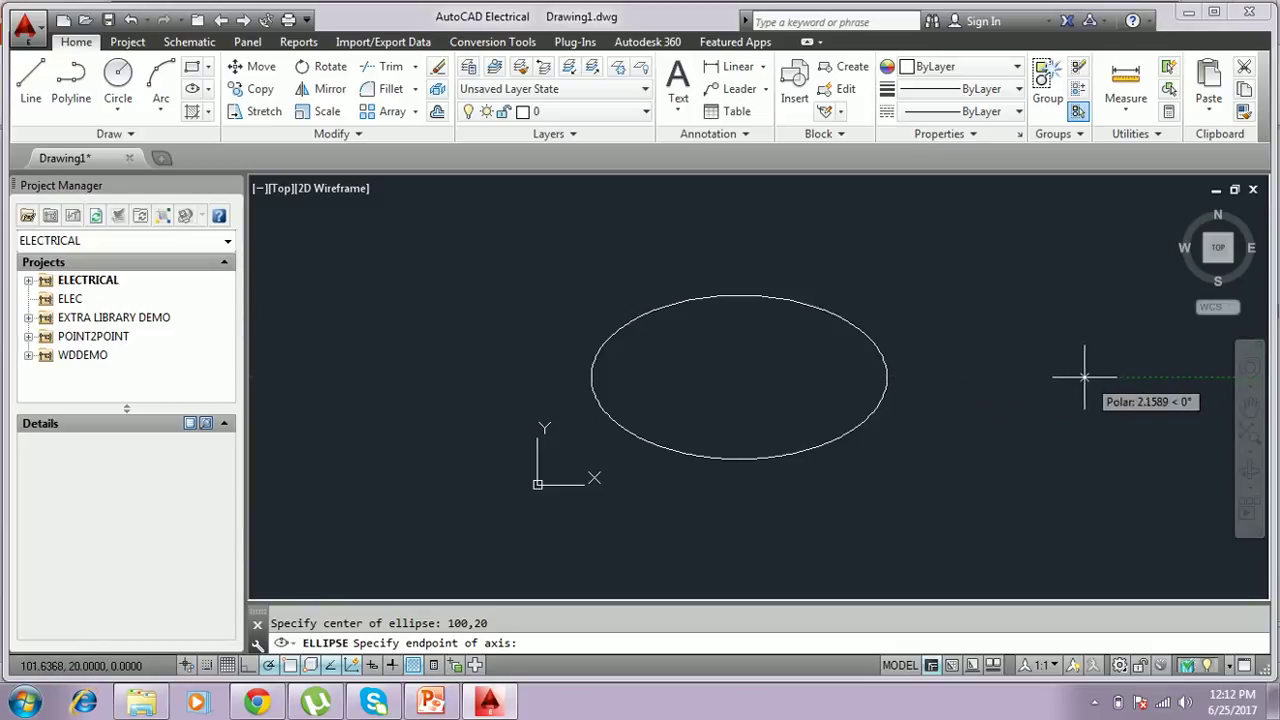
click(431, 702)
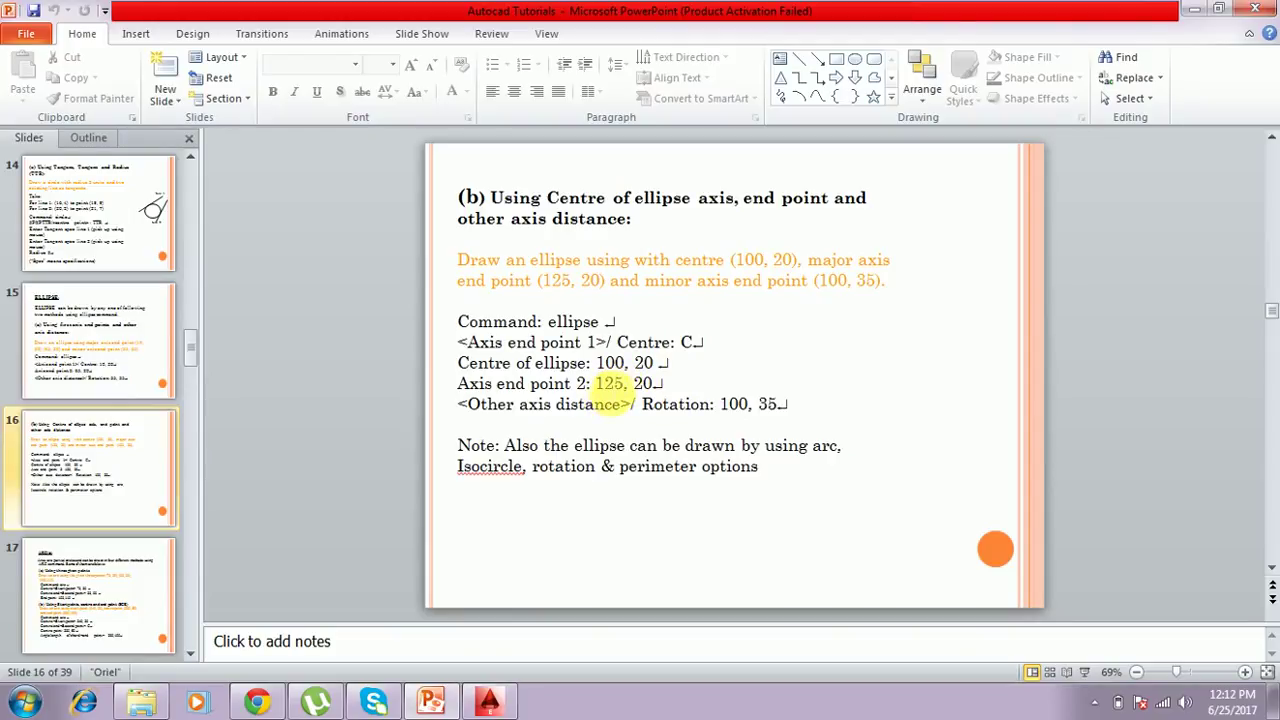
click(488, 700)
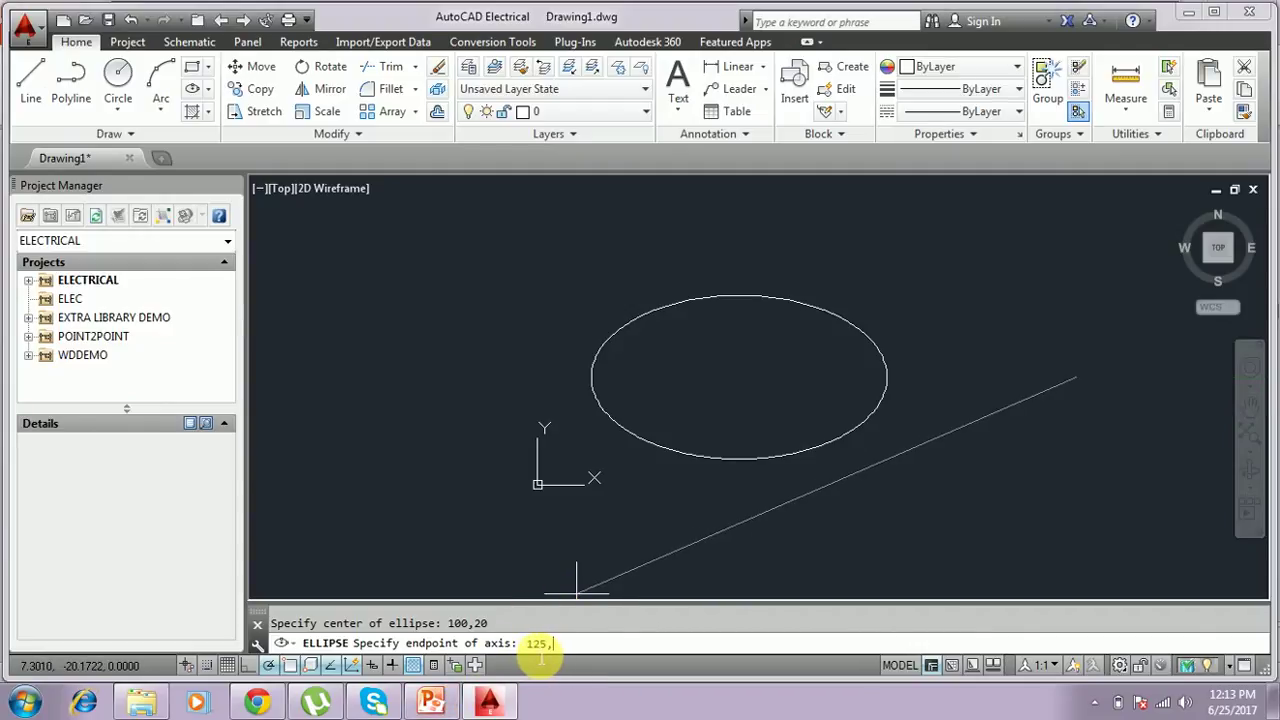
text(0)
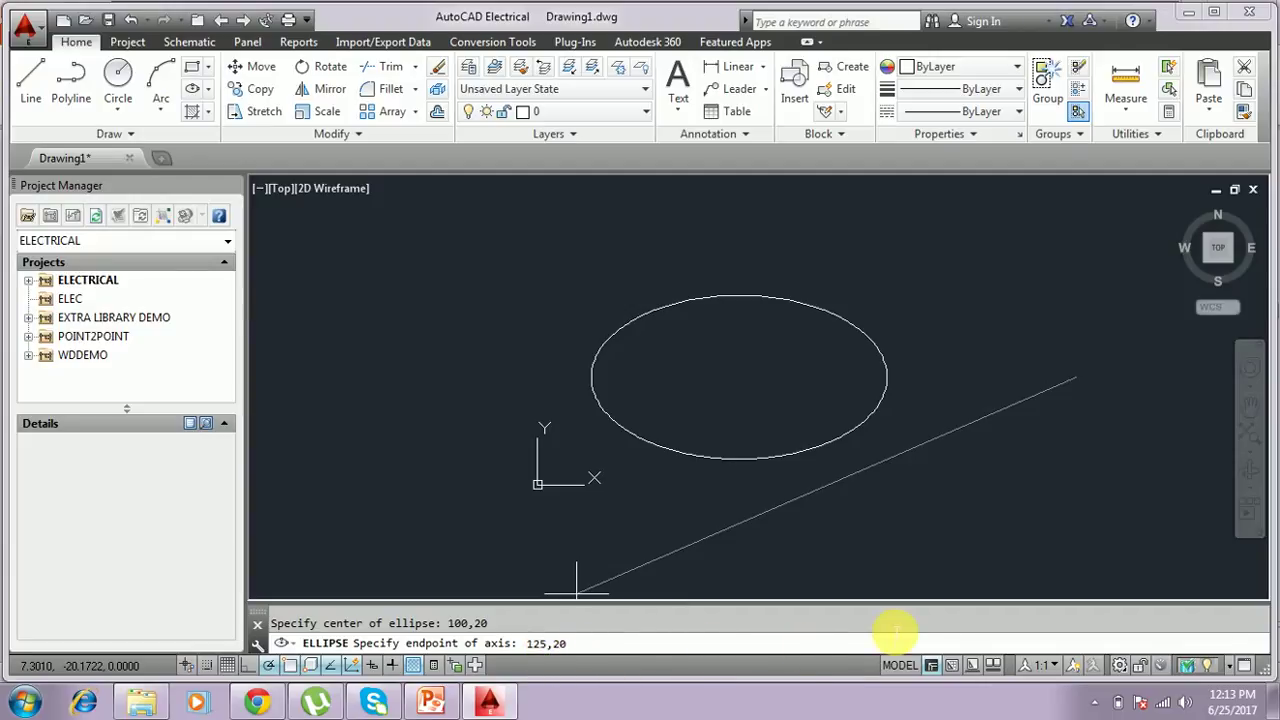
key(Return)
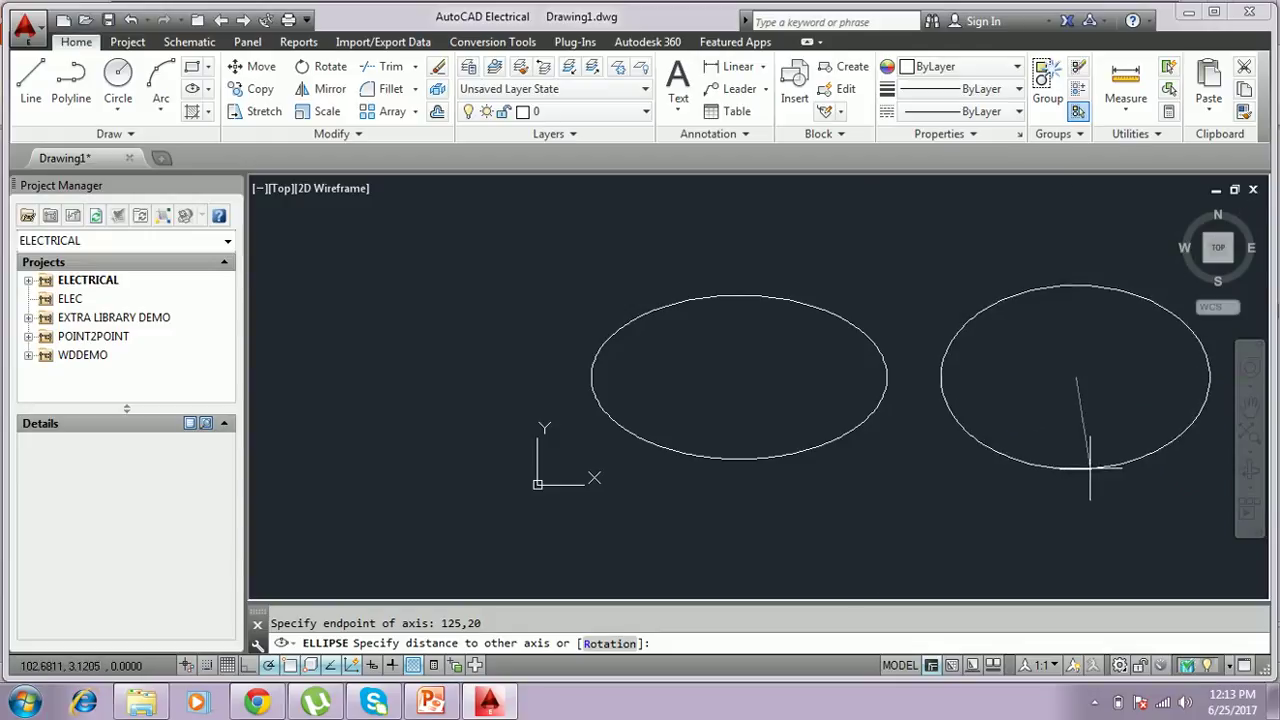
Give the second ellipse an other-axis distance of 100,35, checked against tutorial slide 16
click(448, 705)
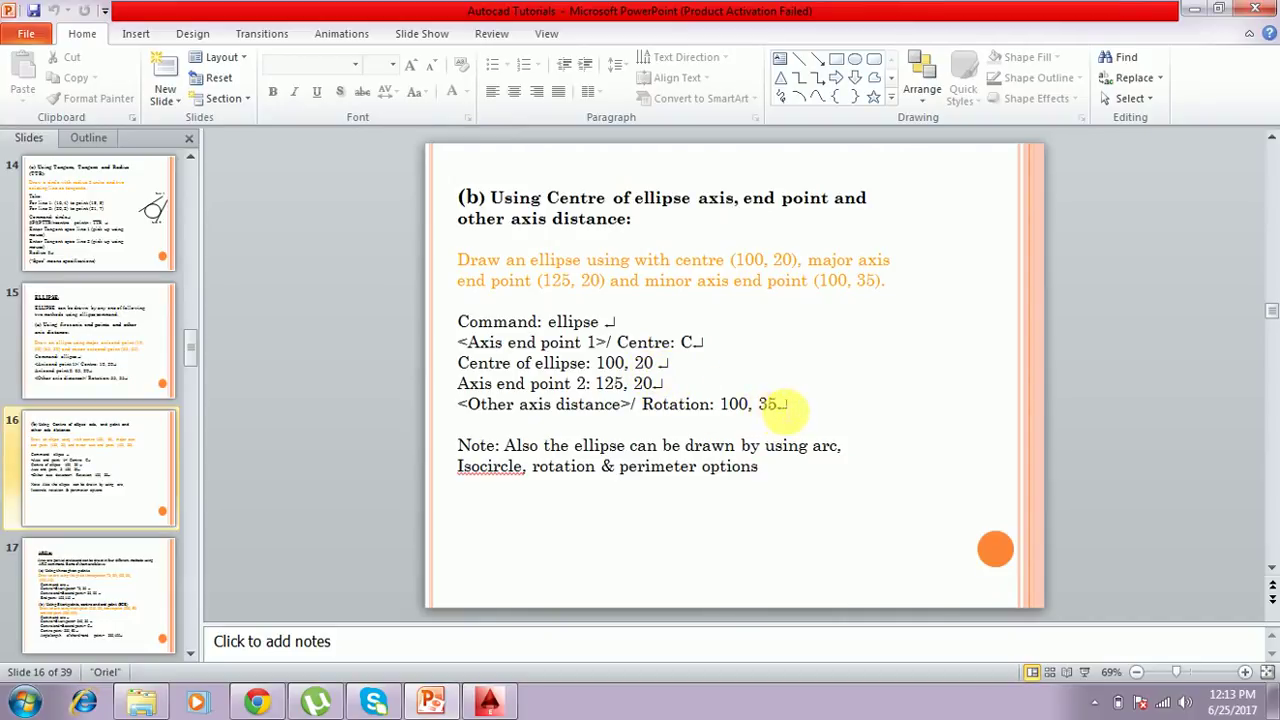
click(488, 702)
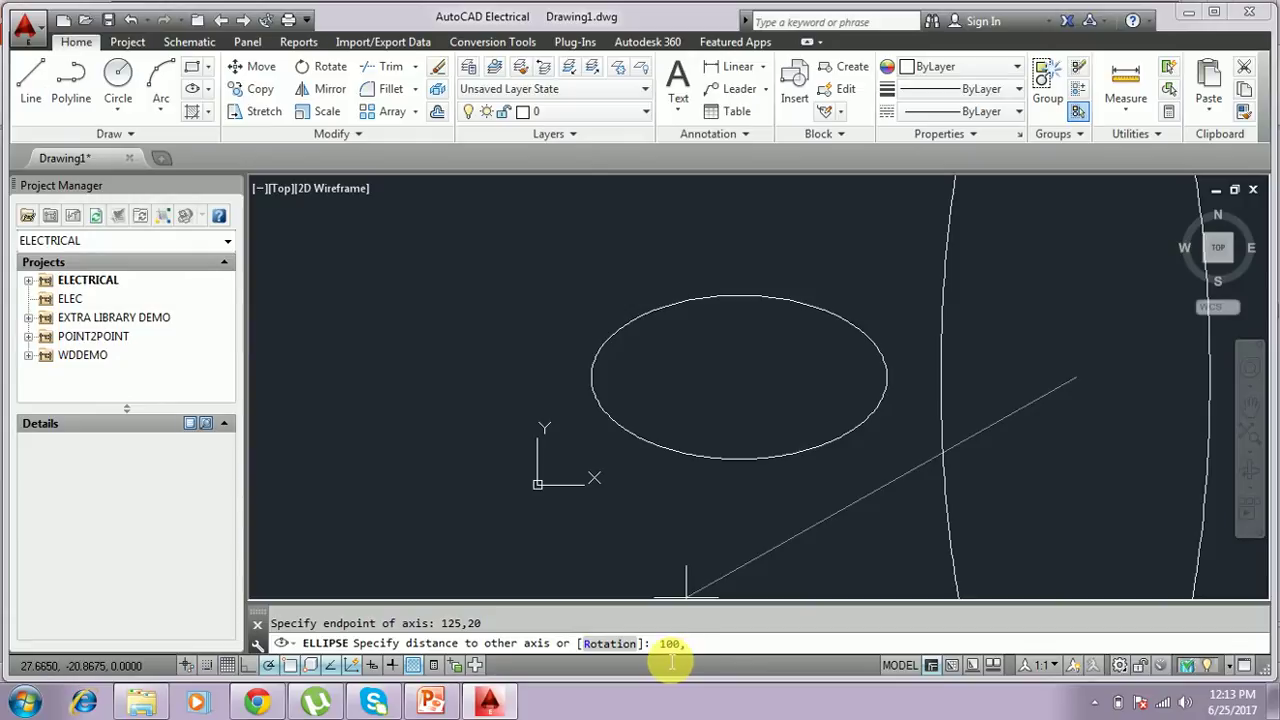
key(Return)
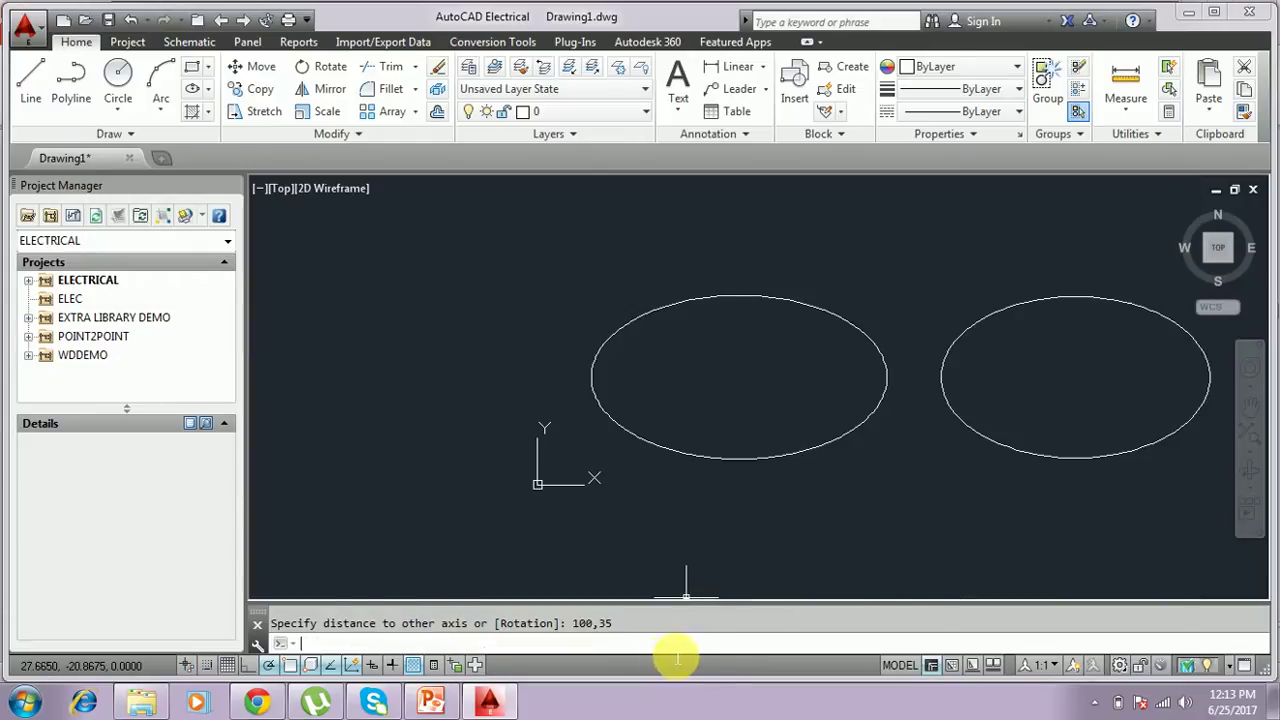
click(433, 703)
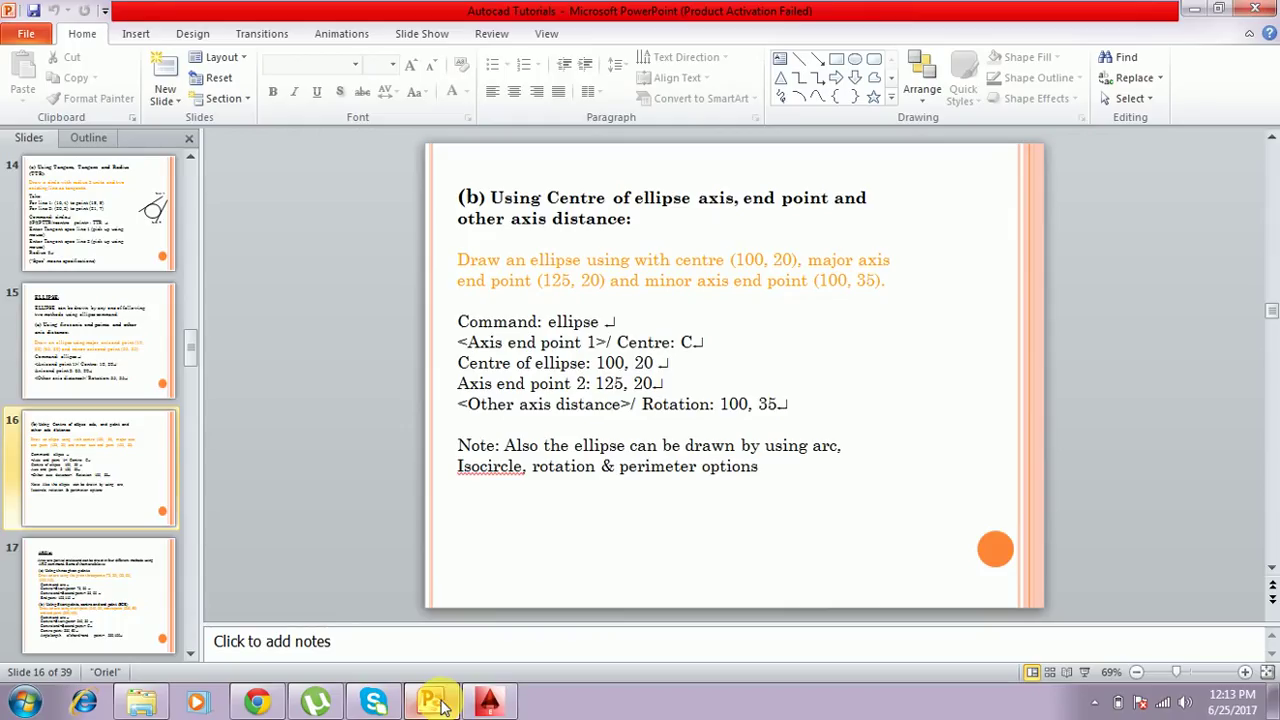
click(489, 703)
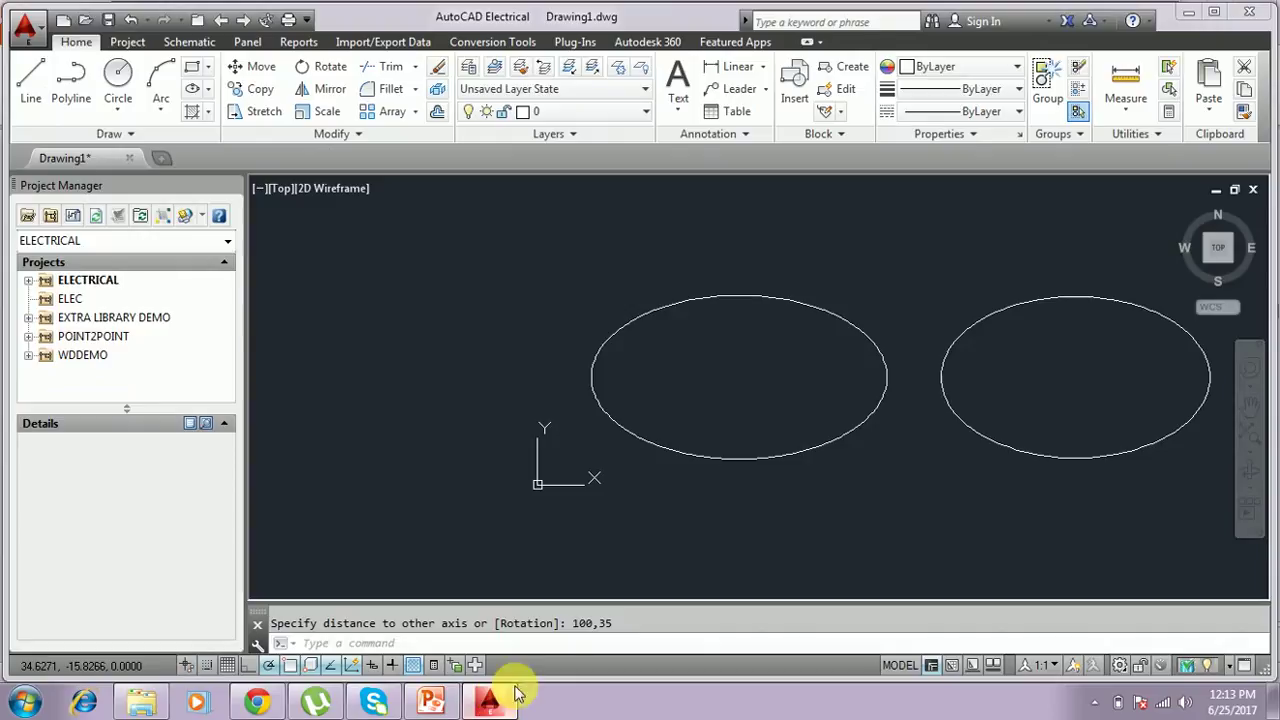